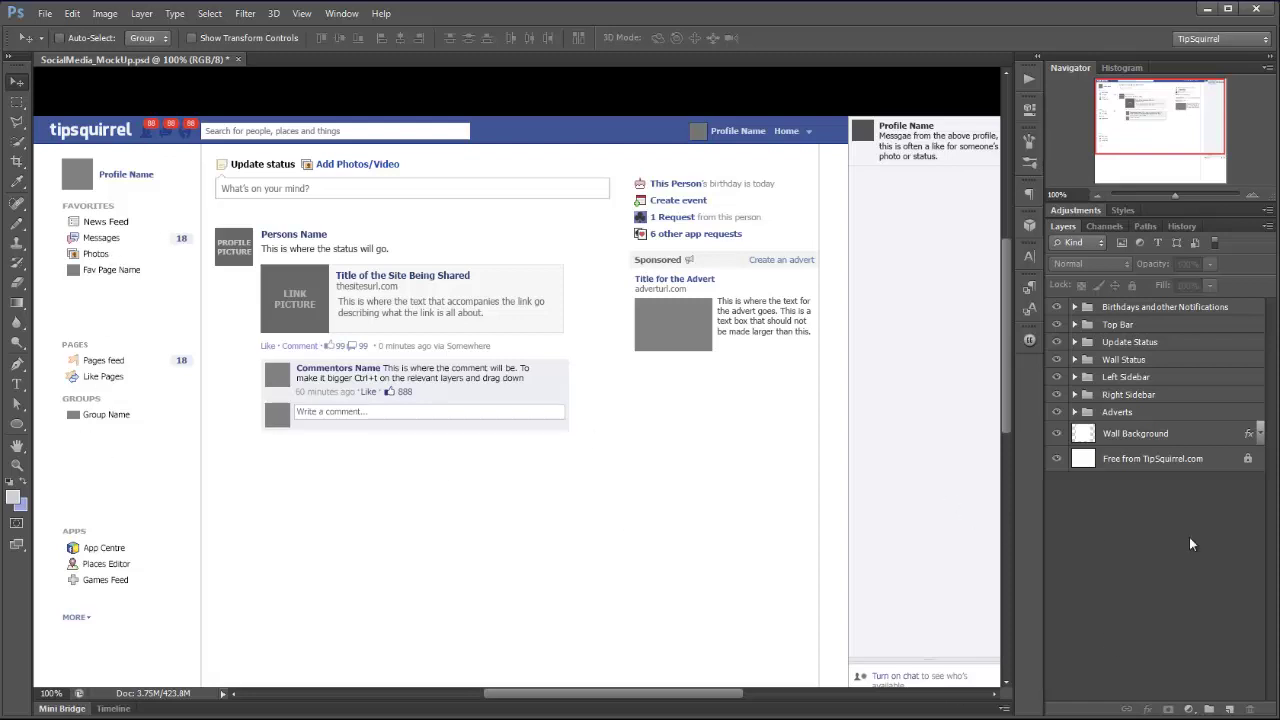
- Toggle the Left Sidebar off and on in the mockup, then expand its layer group
click(1058, 377)
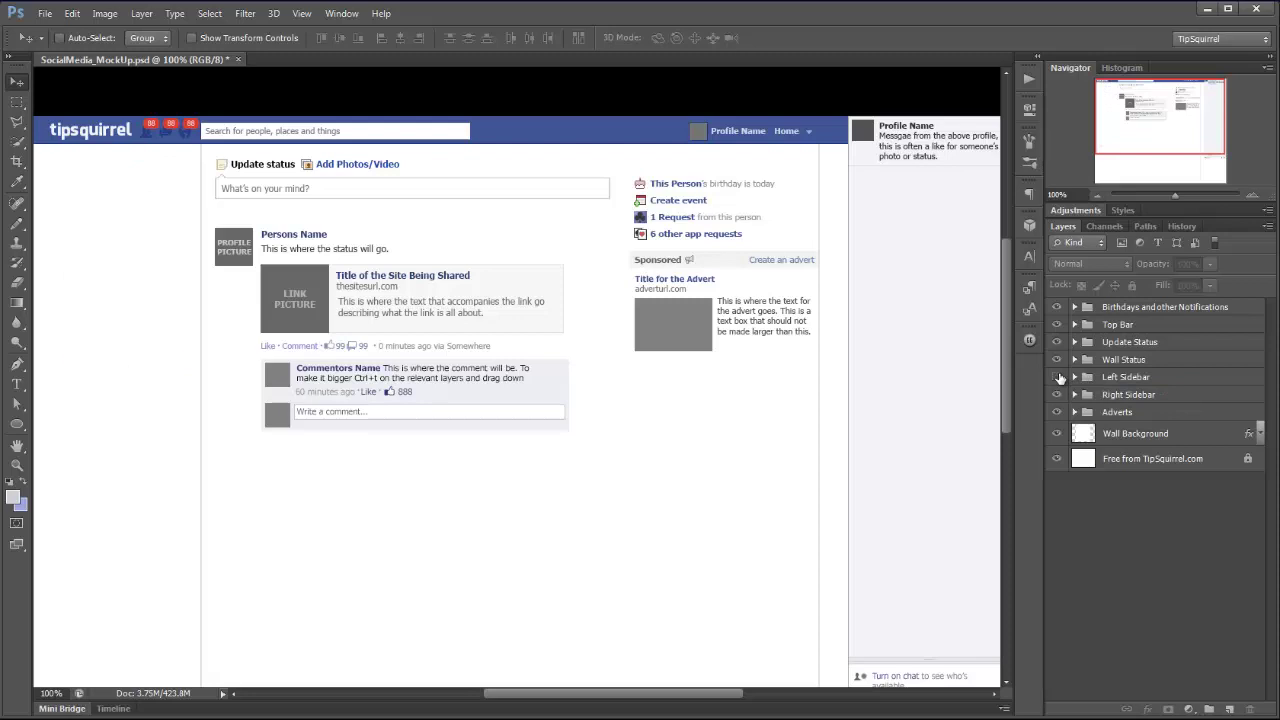
click(1058, 377)
click(1058, 377)
click(1058, 377)
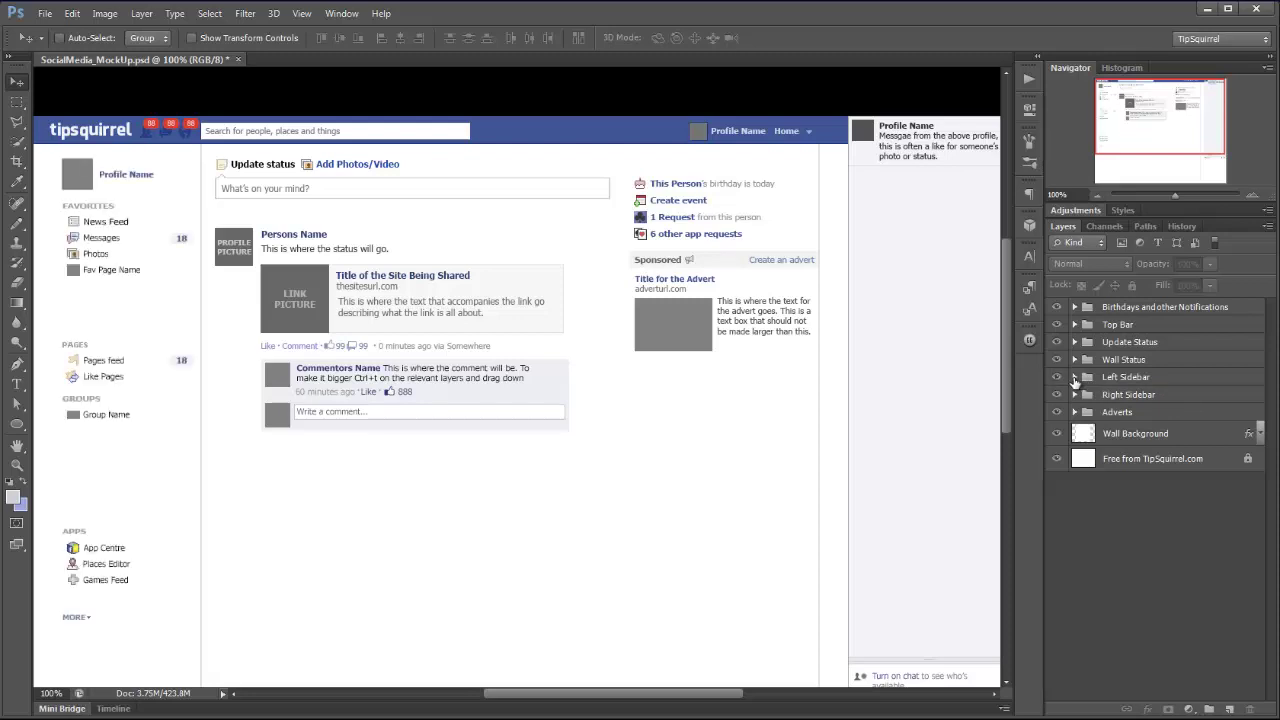
click(1074, 377)
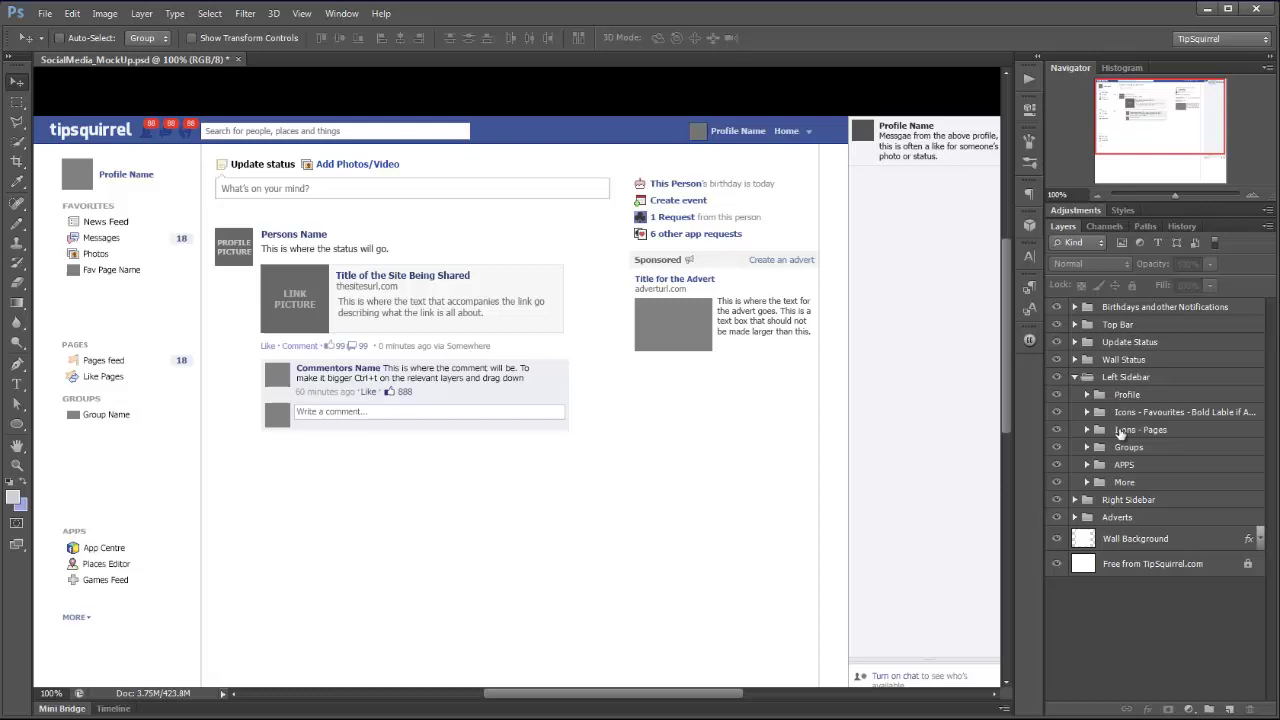
- Toggle the Pages section, Pages feed and badge, expanding Icons - Pages, Pages Feed and Number of Messages
click(1057, 430)
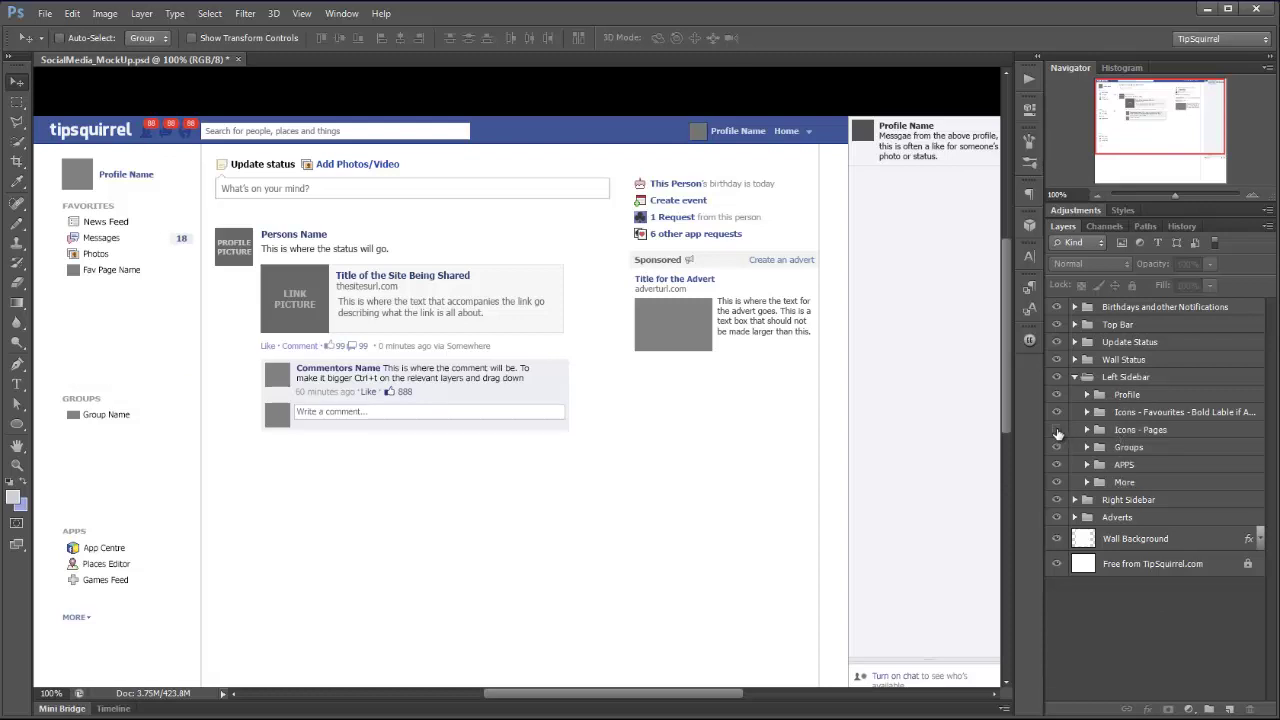
click(1057, 430)
click(1087, 430)
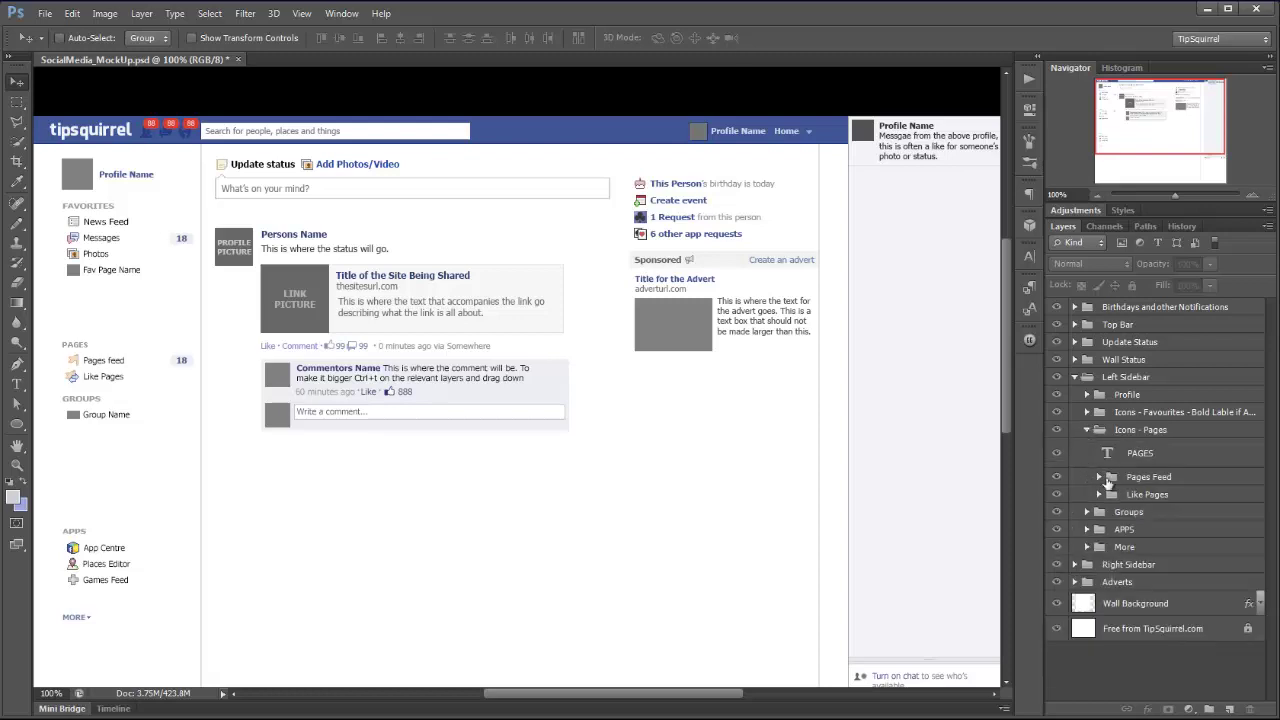
click(1057, 477)
click(1057, 477)
click(1098, 477)
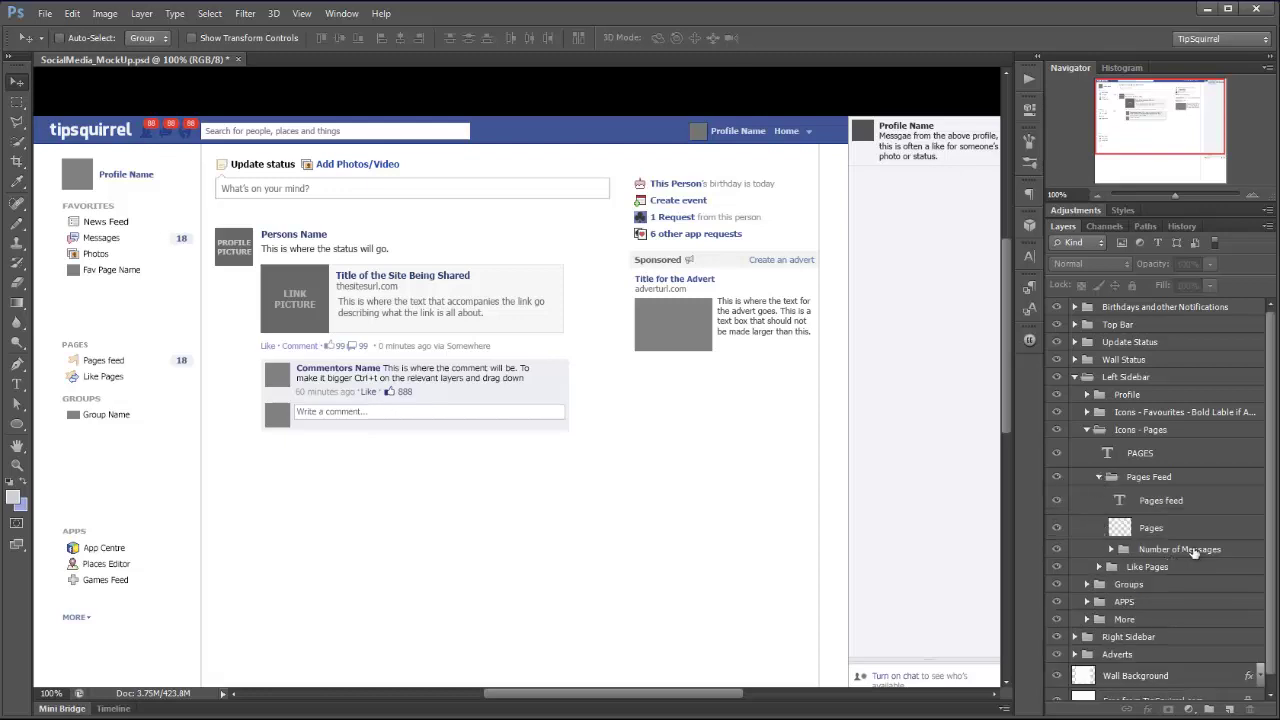
click(1057, 549)
click(1110, 549)
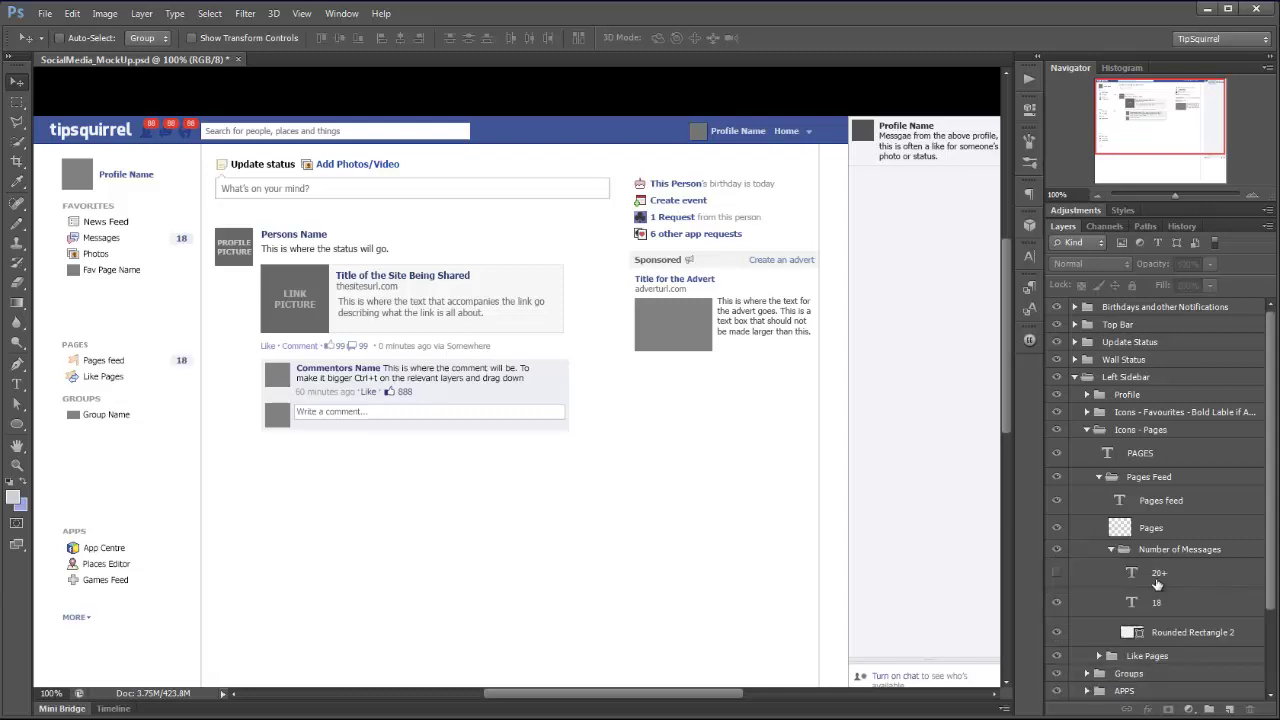
- Swap the Pages feed badge from 18 to 20+ and back to 18
click(1057, 602)
click(1057, 573)
click(1057, 574)
click(1057, 604)
- Edit the badge text to 3, then back to 18, and collapse Number of Messages
double_click(1136, 600)
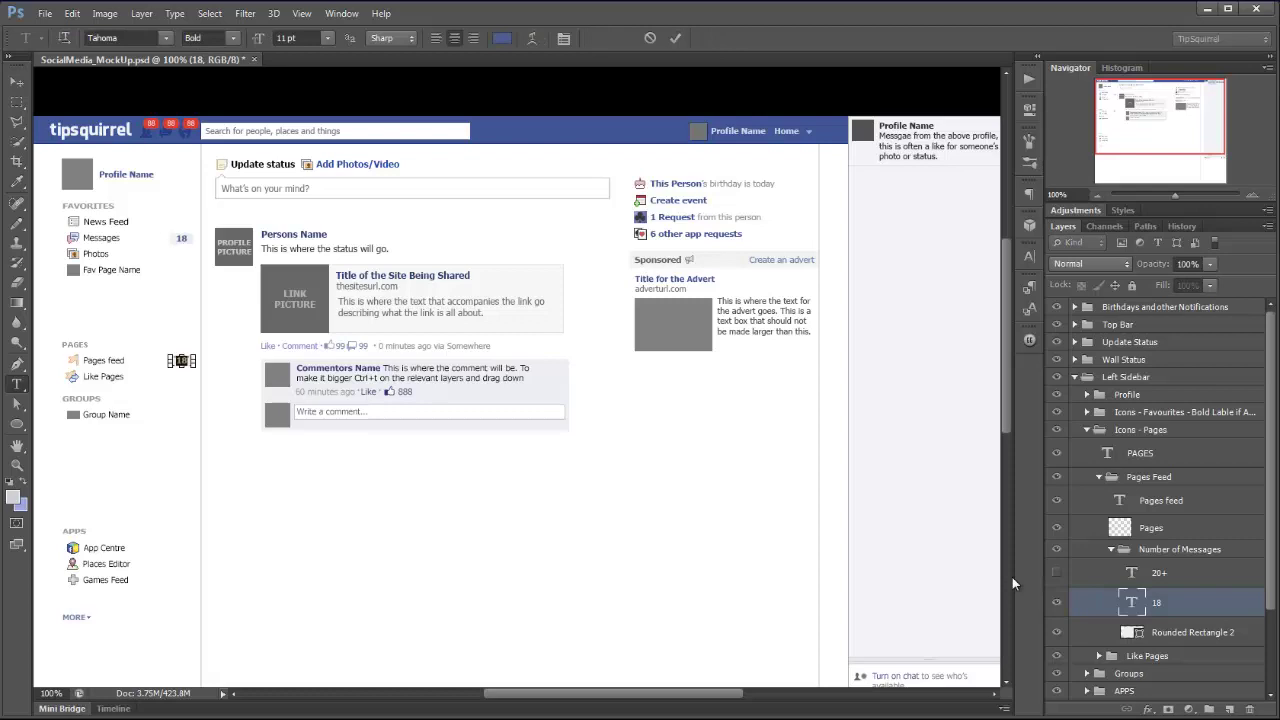
text(3)
click(1134, 575)
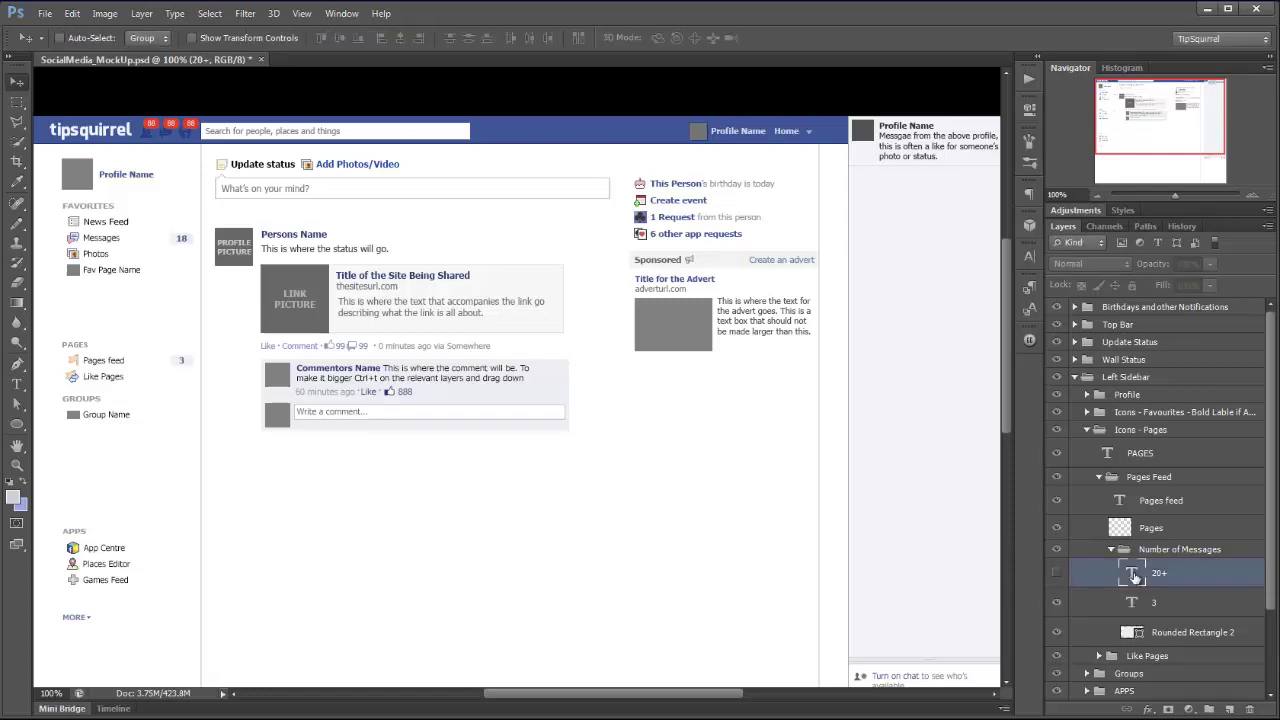
double_click(1131, 600)
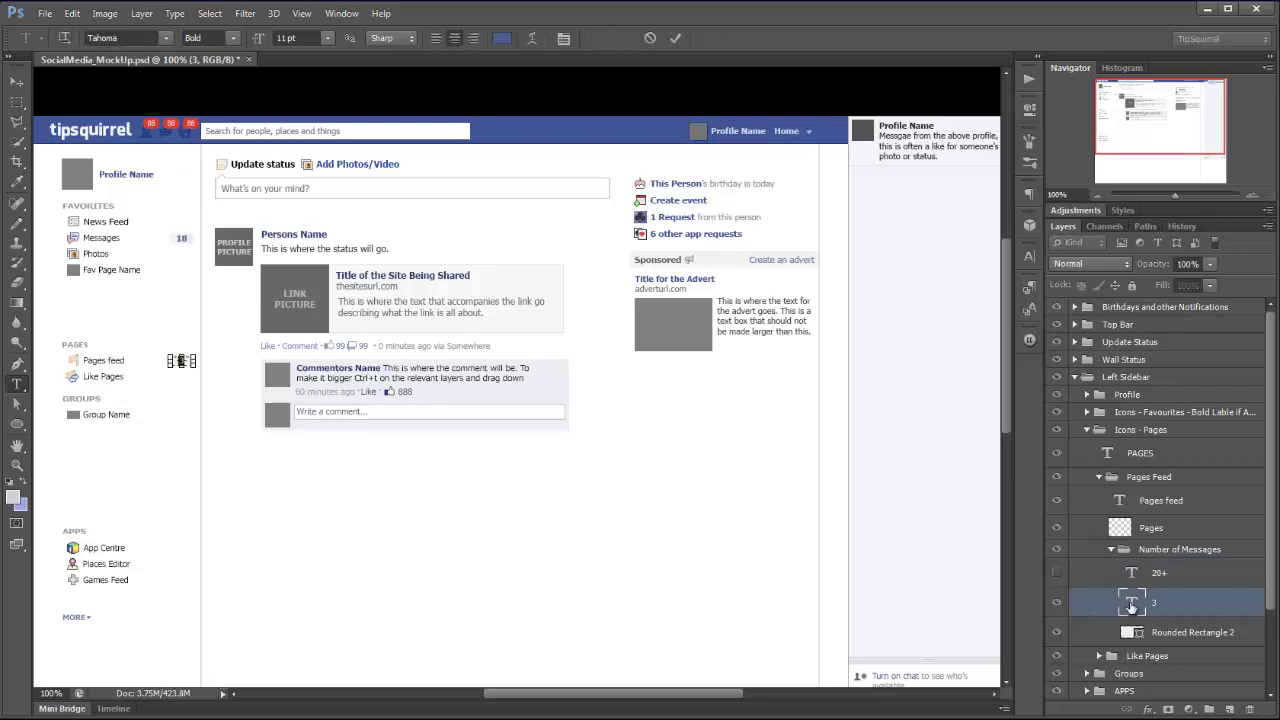
text(18)
key(ctrl+Return)
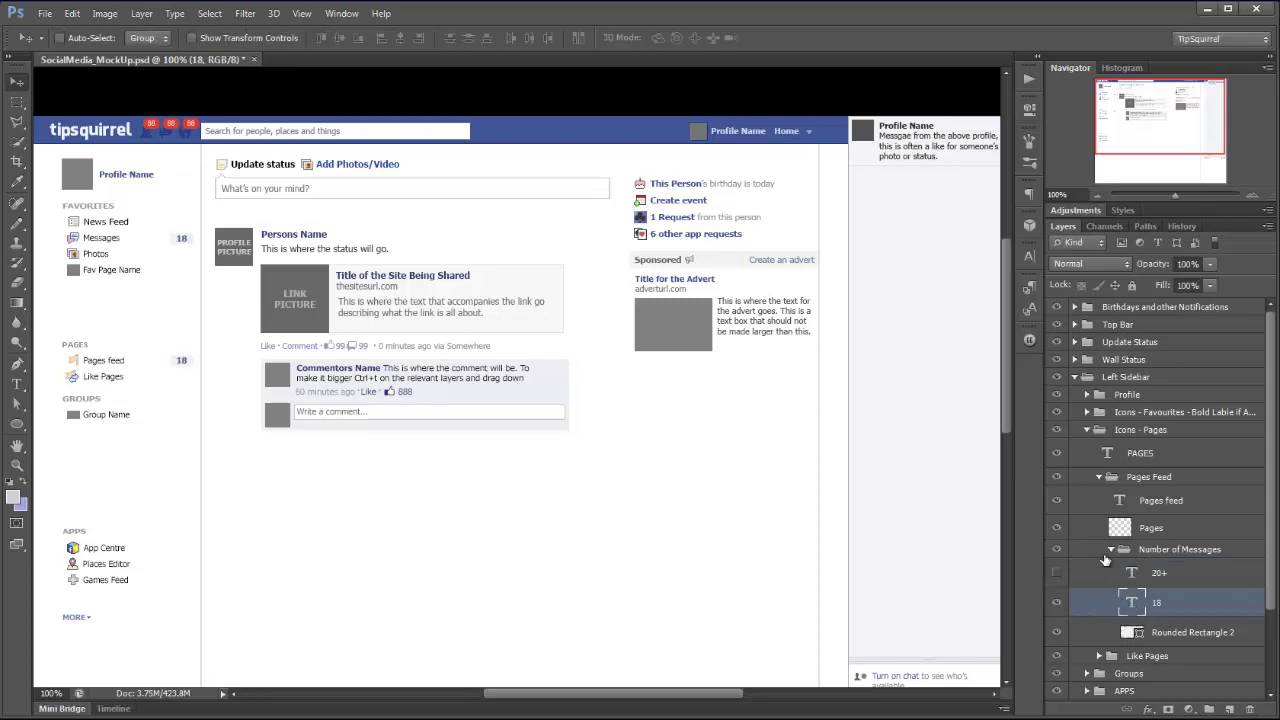
click(1110, 550)
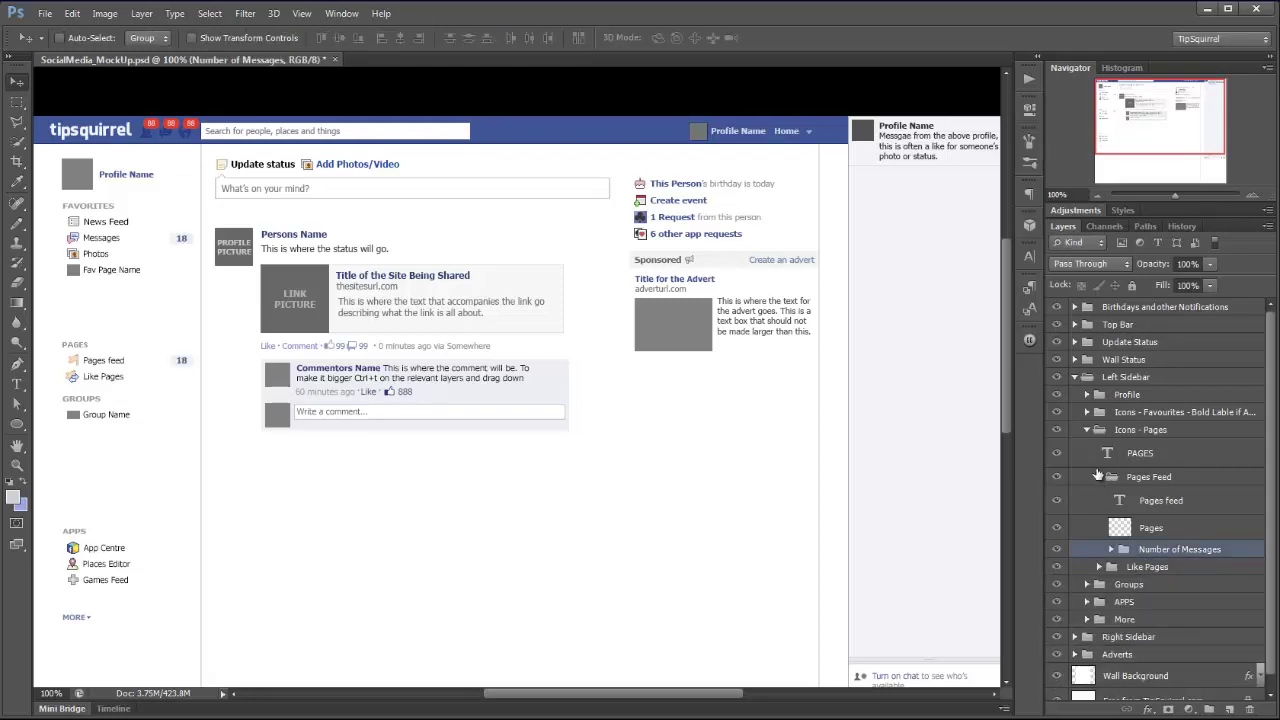
- Collapse the Pages Feed, Icons - Pages and Left Sidebar layer groups
click(1098, 476)
click(1087, 430)
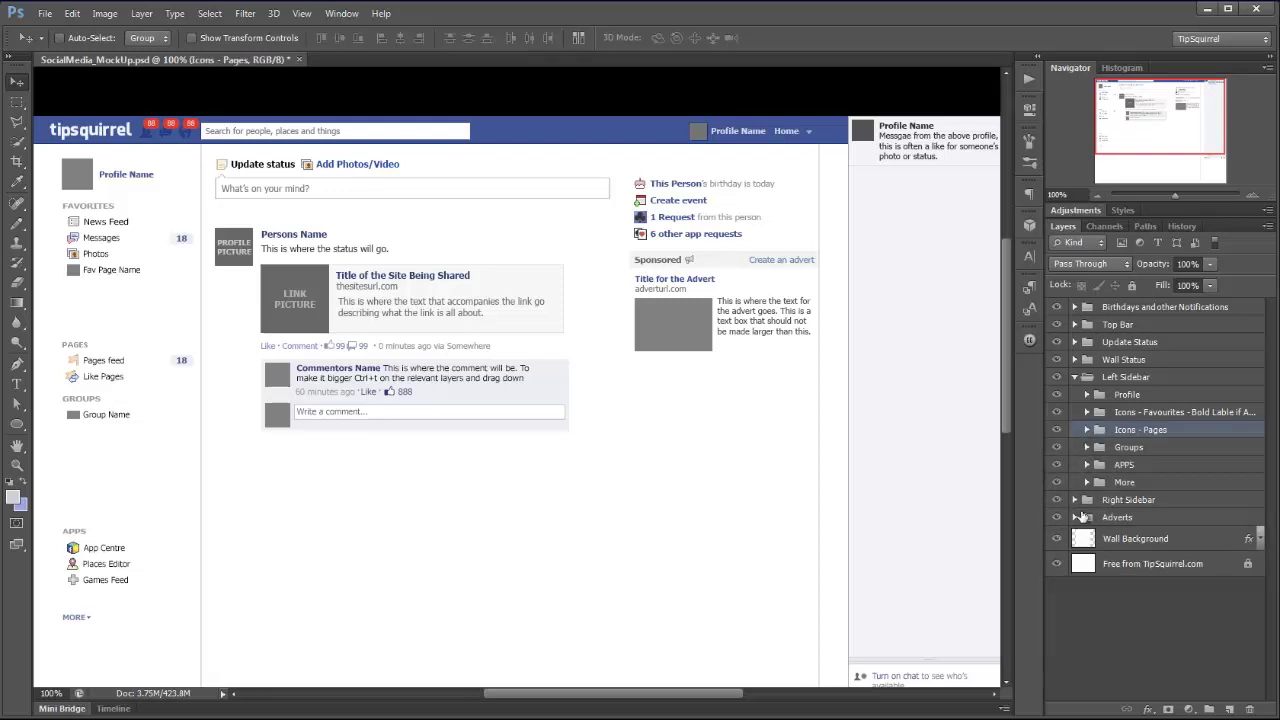
drag(1157, 119, 1128, 116)
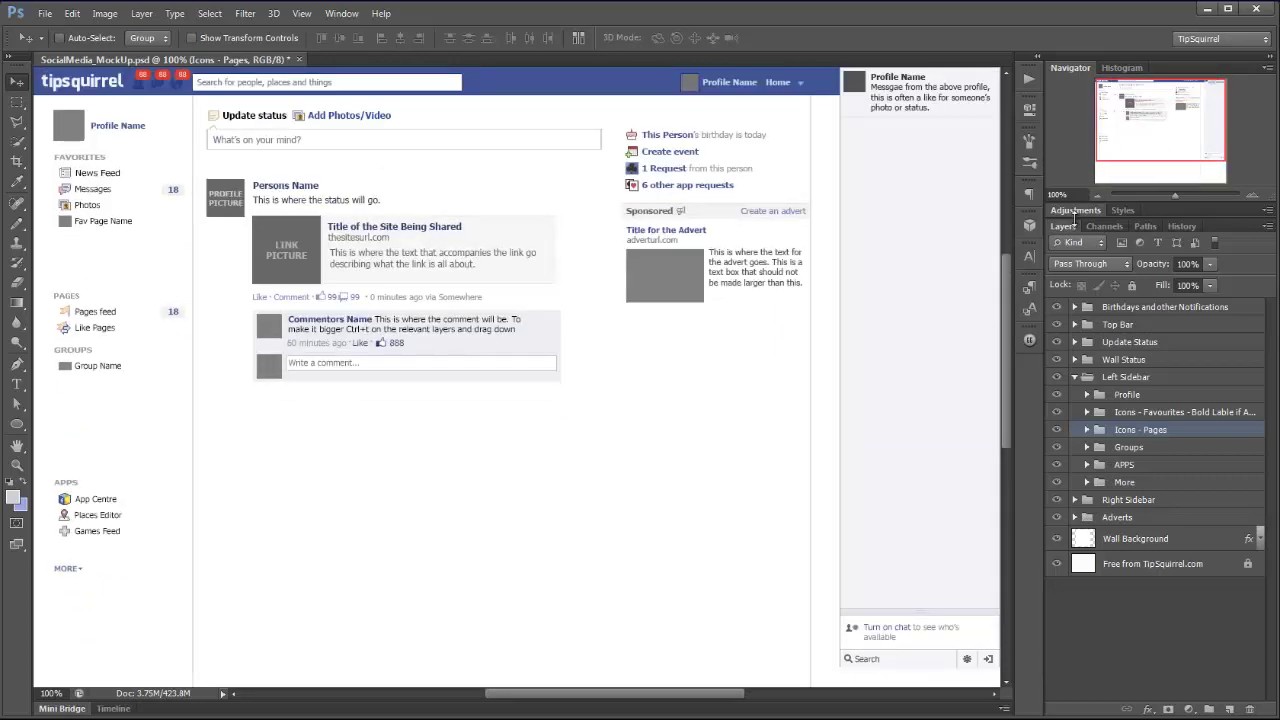
drag(1158, 150, 1176, 182)
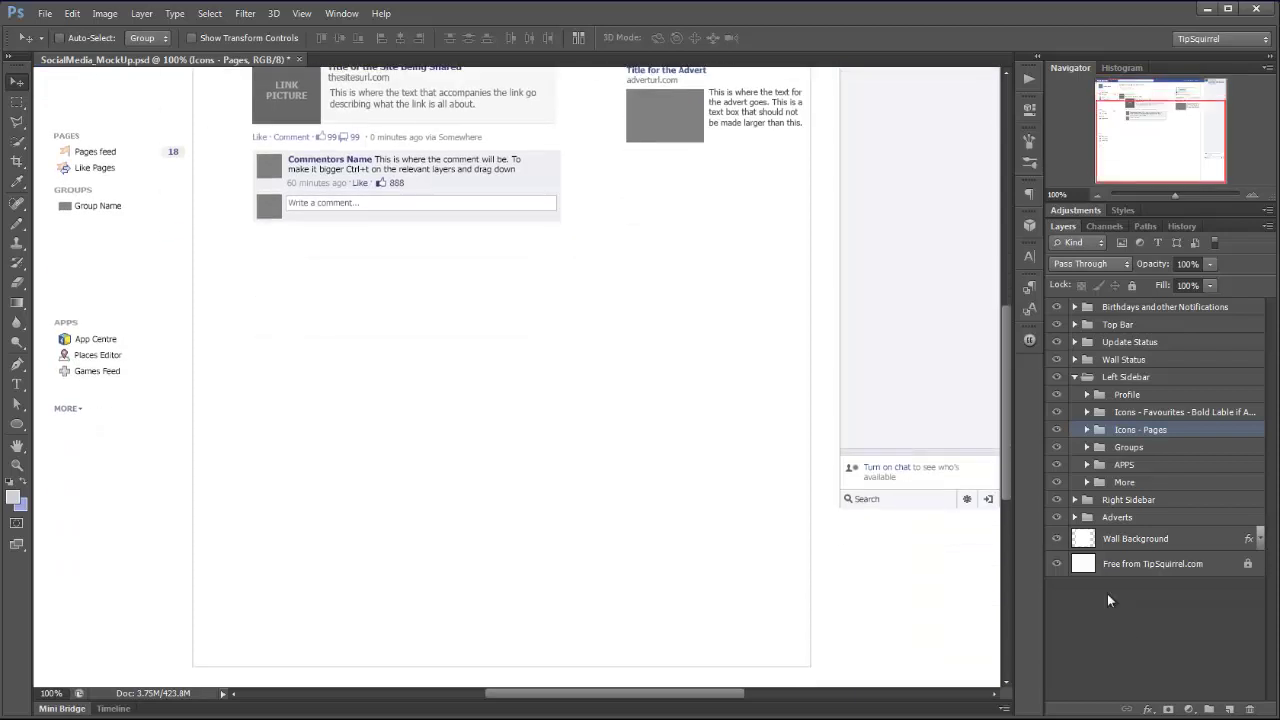
click(1075, 378)
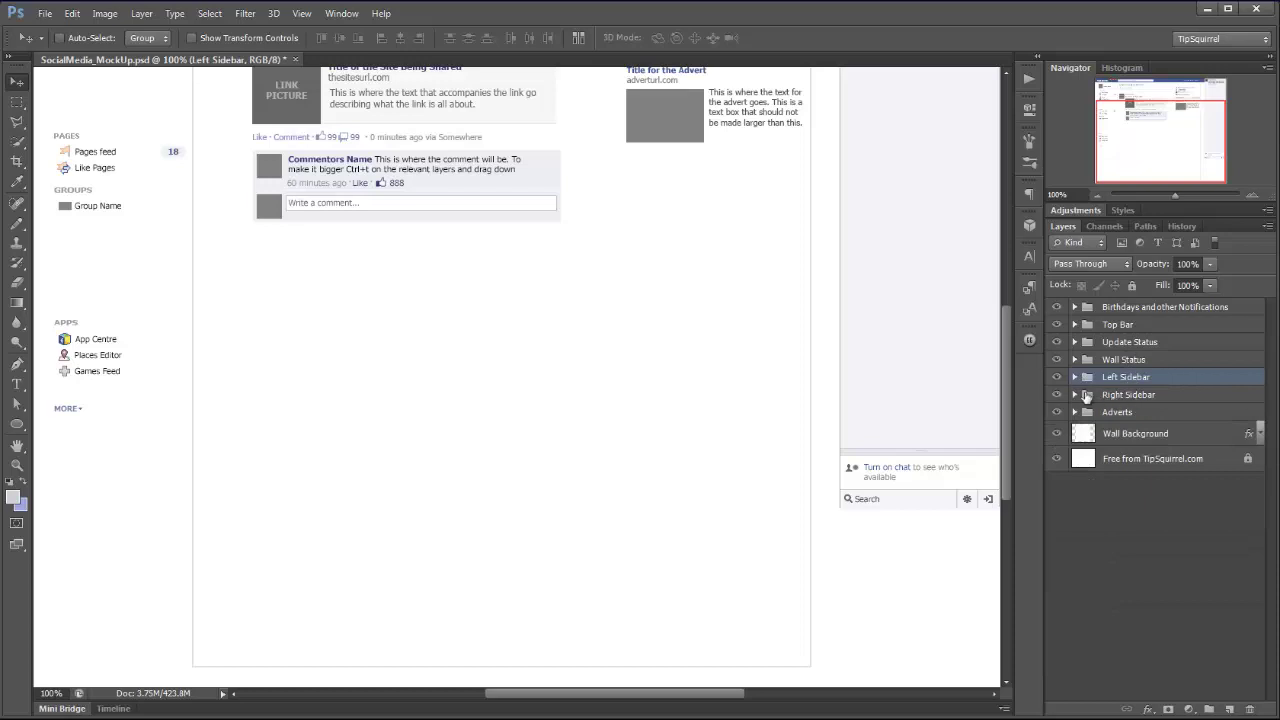
- Toggle the Right Sidebar and Not on Chat bar, then expand both groups' layers
click(1058, 395)
click(1058, 395)
click(1075, 395)
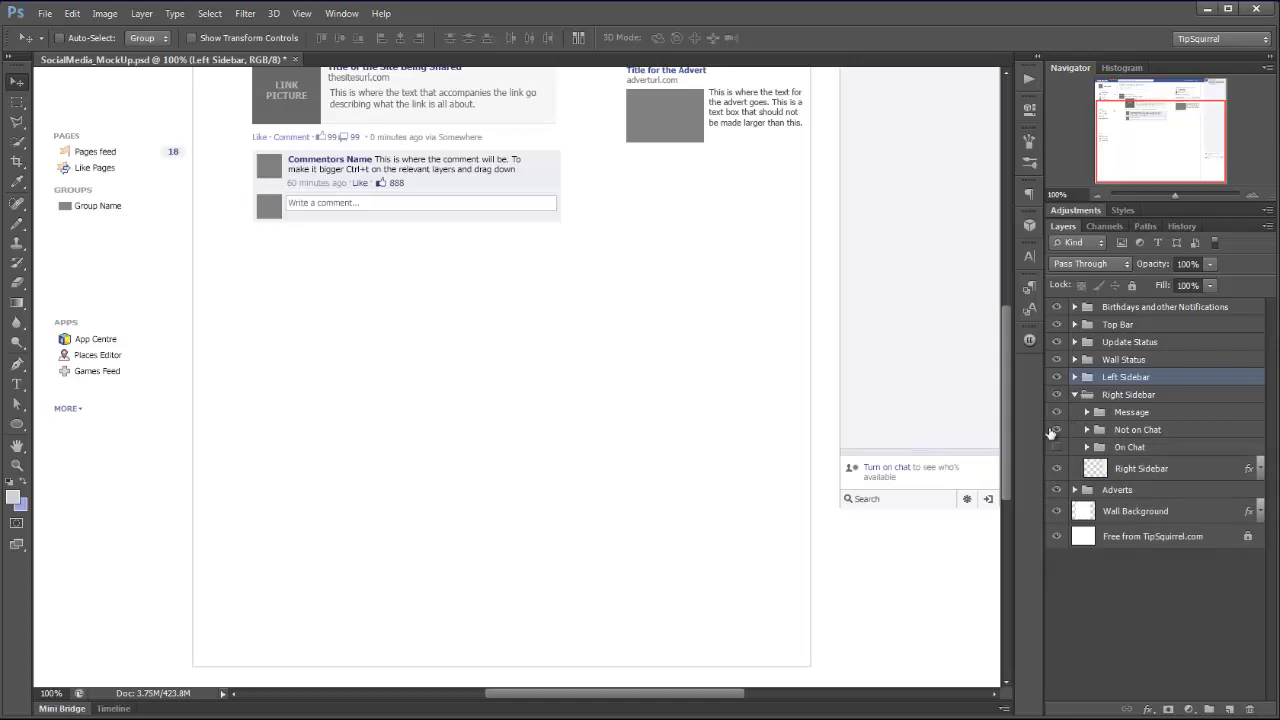
click(1057, 432)
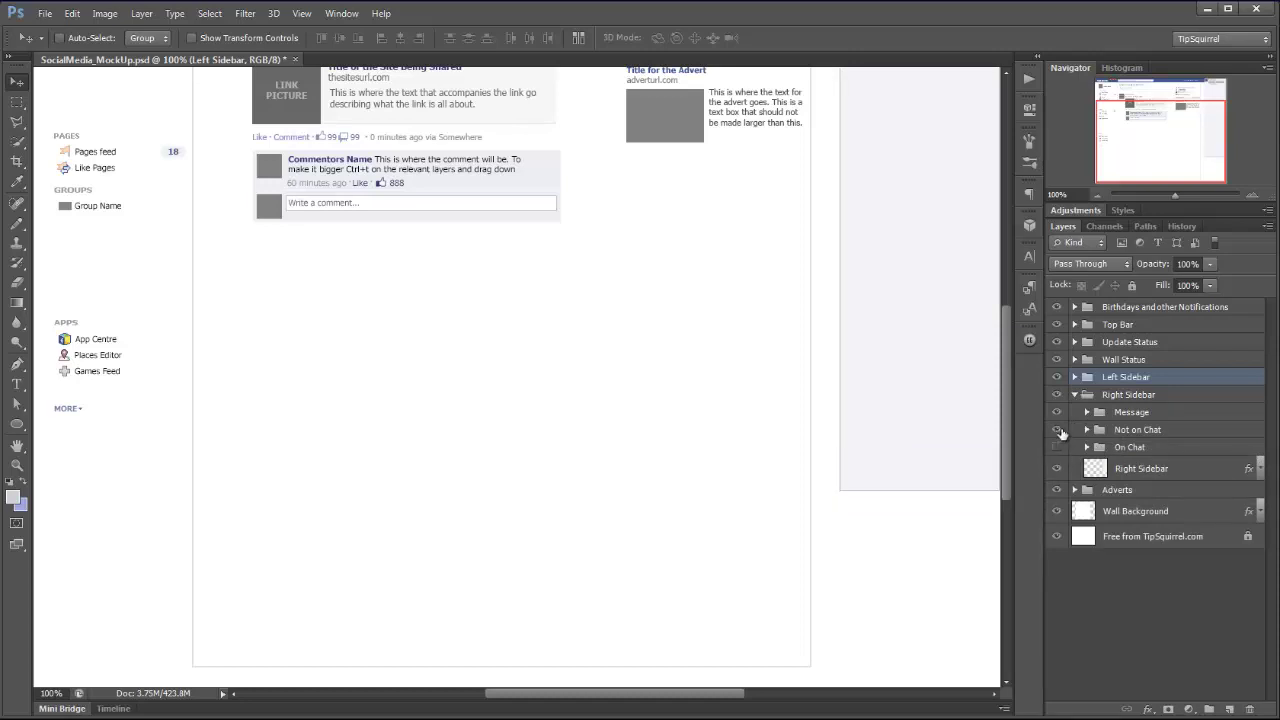
click(1057, 430)
click(1084, 430)
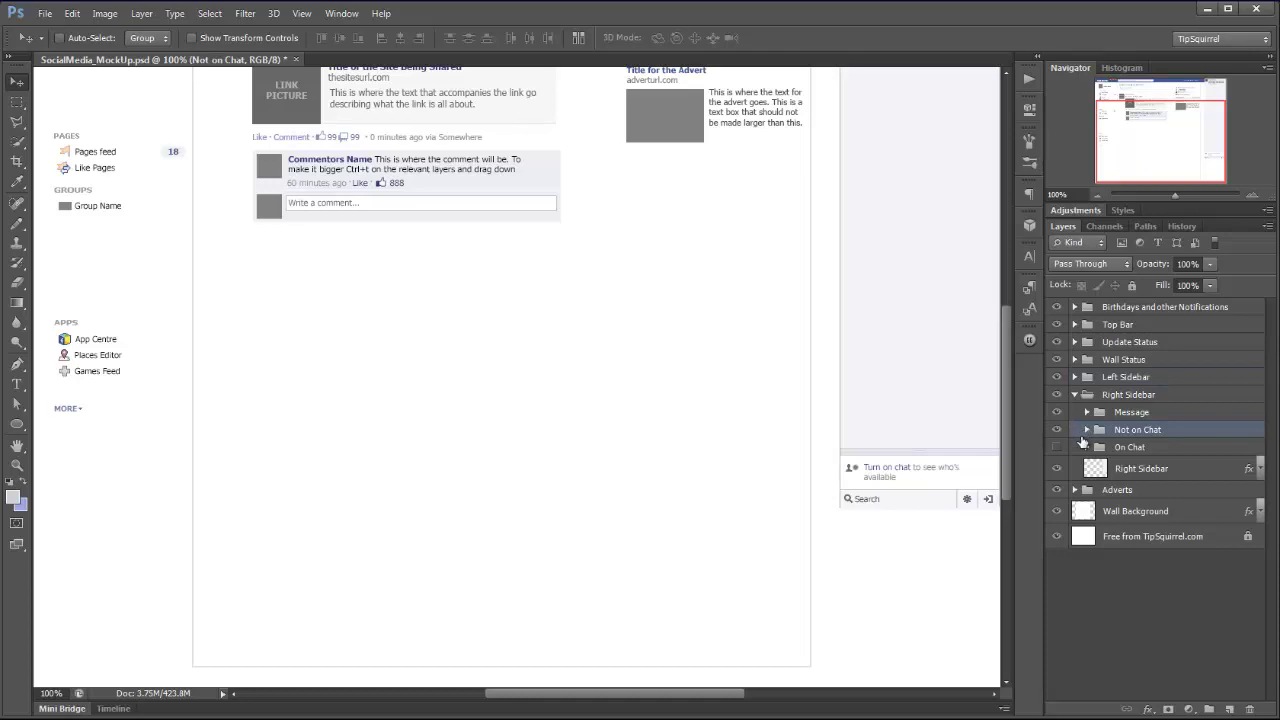
click(1087, 430)
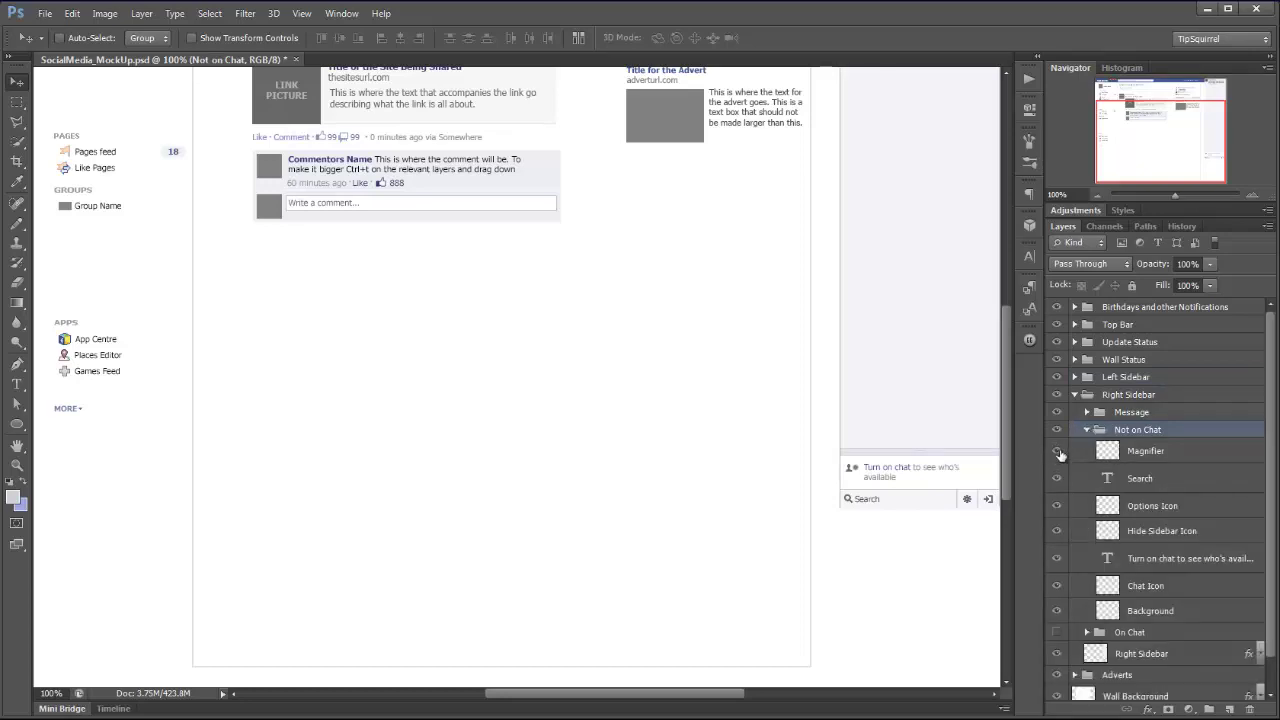
- Hide the chat search magnifier, test the Search text and gear, then hide Not on Chat
click(1058, 451)
click(1057, 478)
click(1057, 478)
click(1057, 505)
click(1057, 505)
click(1088, 431)
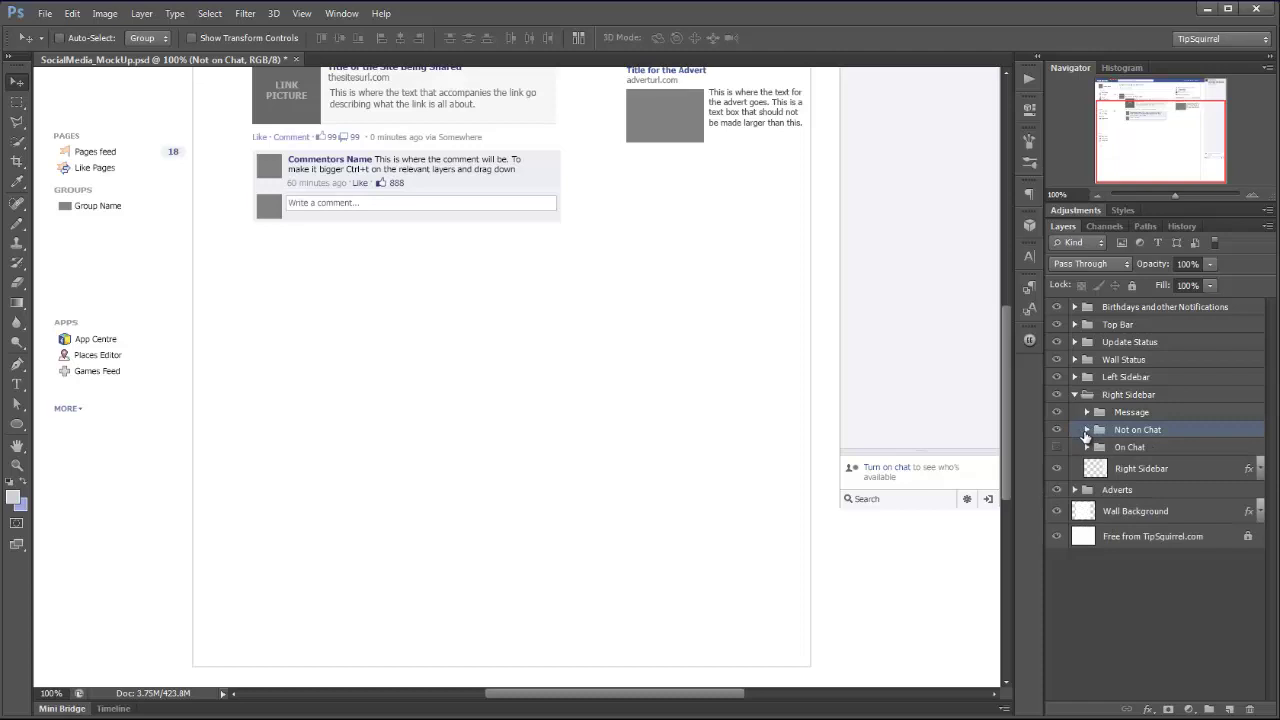
click(1056, 431)
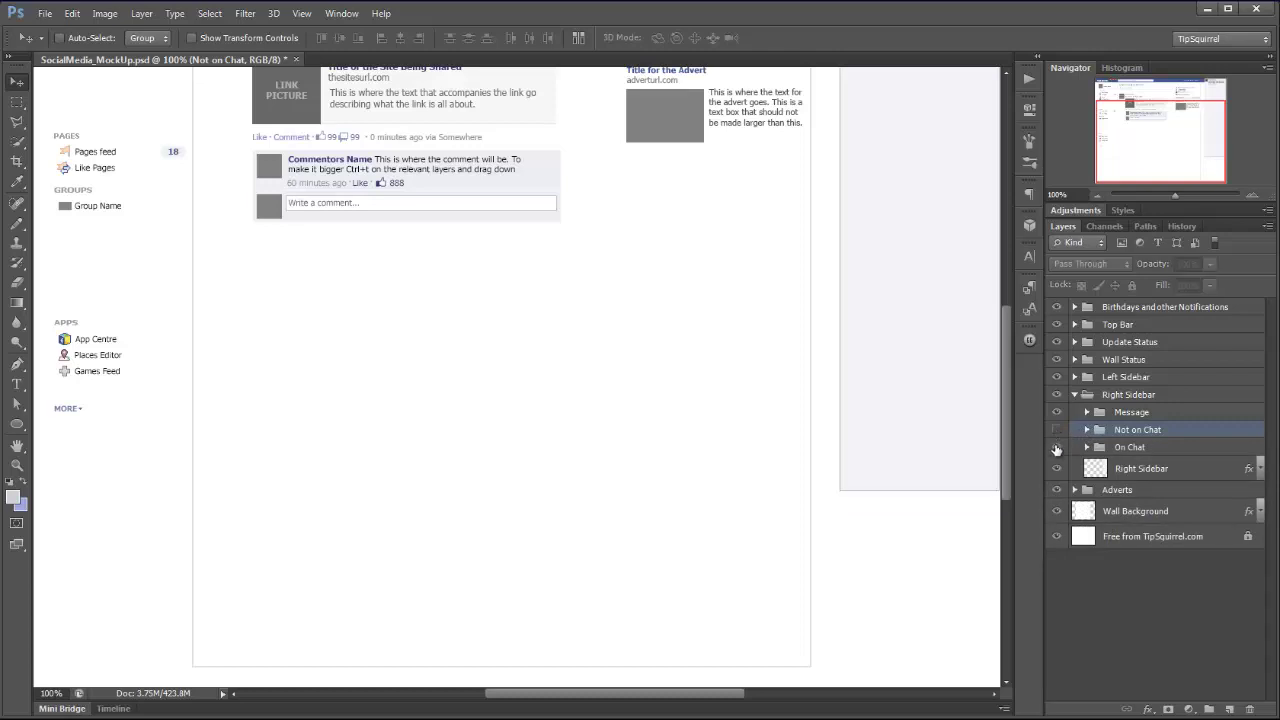
- Show the On Chat list, toggle Profile Online 2's row off and on, then collapse the groups
click(1056, 449)
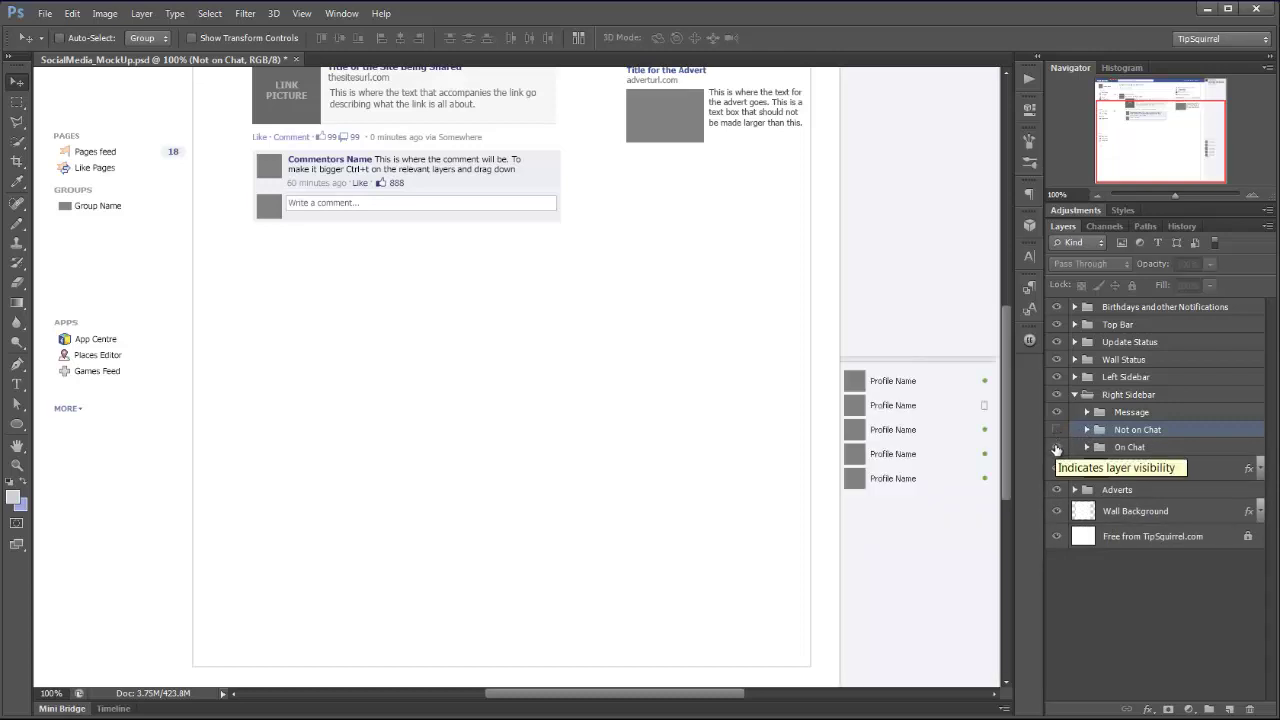
click(1087, 447)
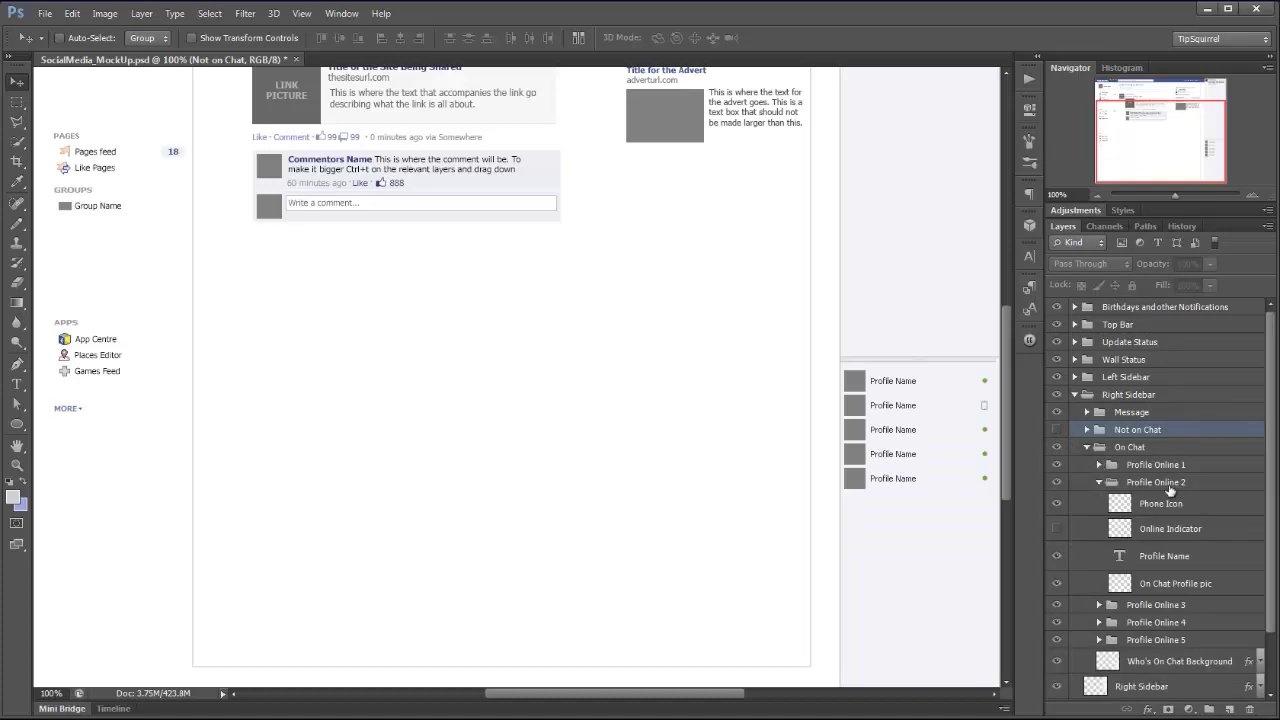
click(1056, 483)
click(1056, 483)
click(1097, 483)
click(1089, 447)
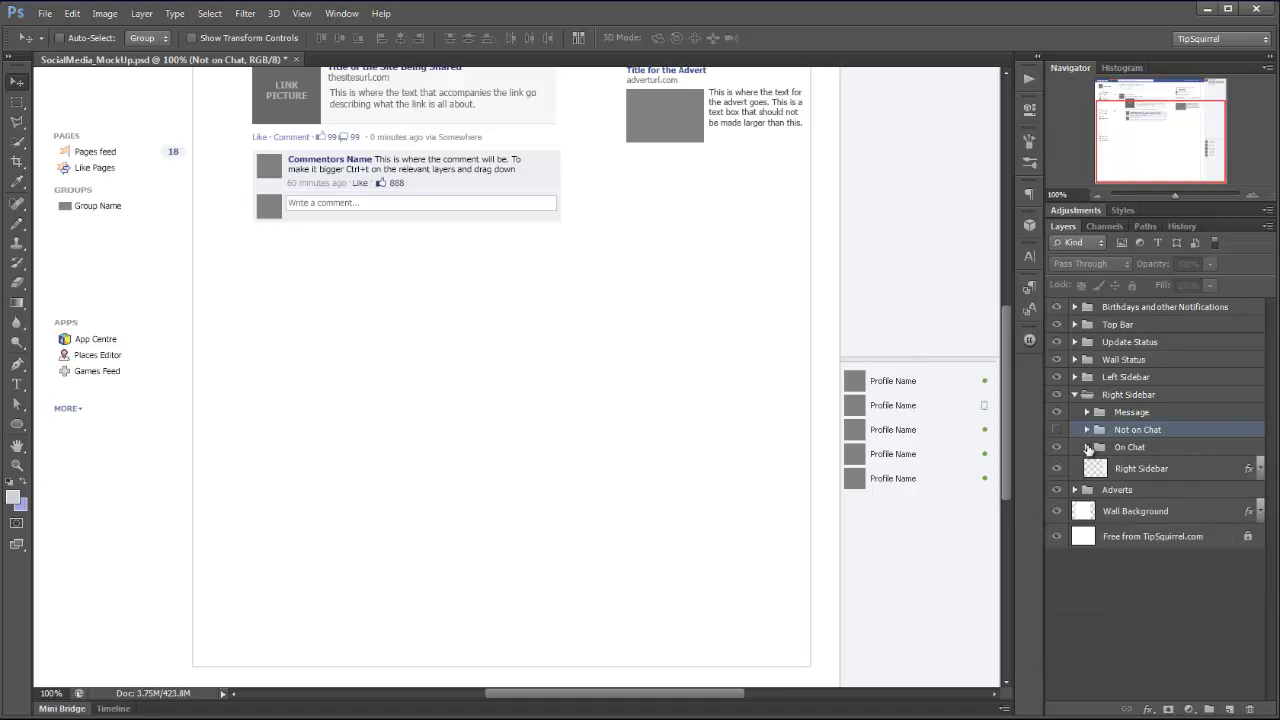
- Collapse Right Sidebar, toggle Top Bar visibility, and expand Top Bar and Social Media Name groups
drag(1165, 148, 1140, 117)
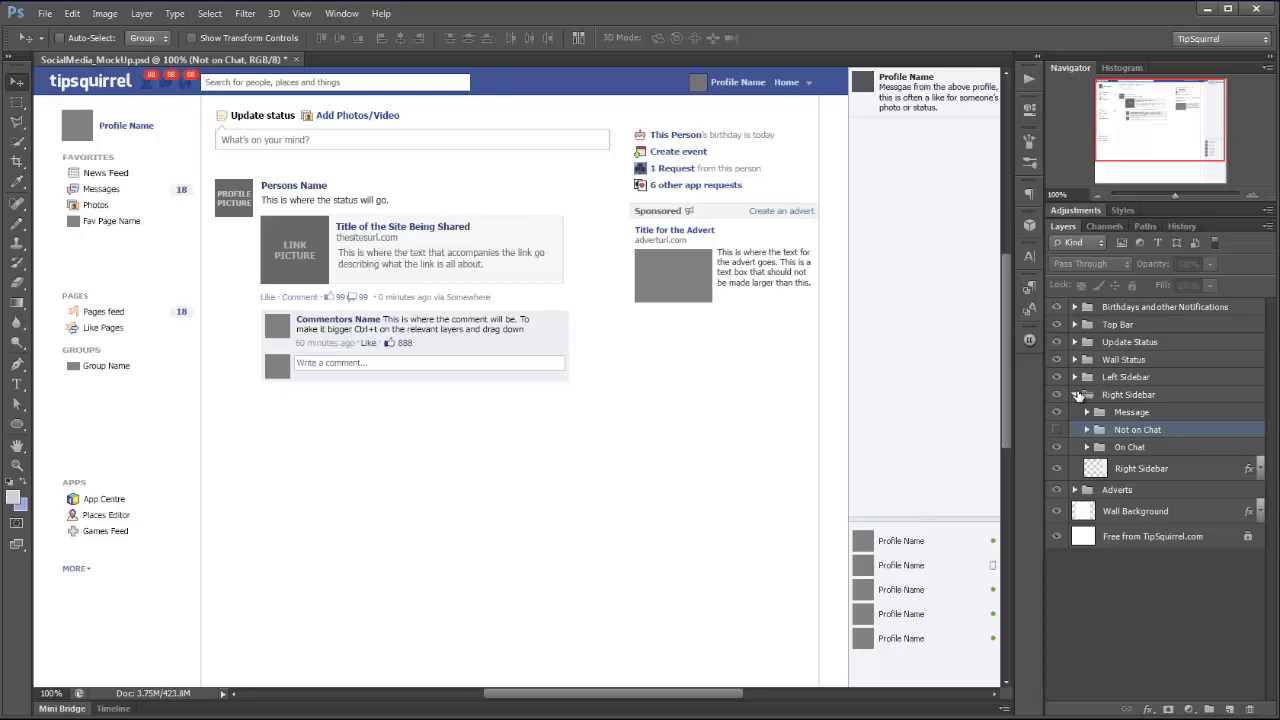
click(1076, 394)
click(1057, 324)
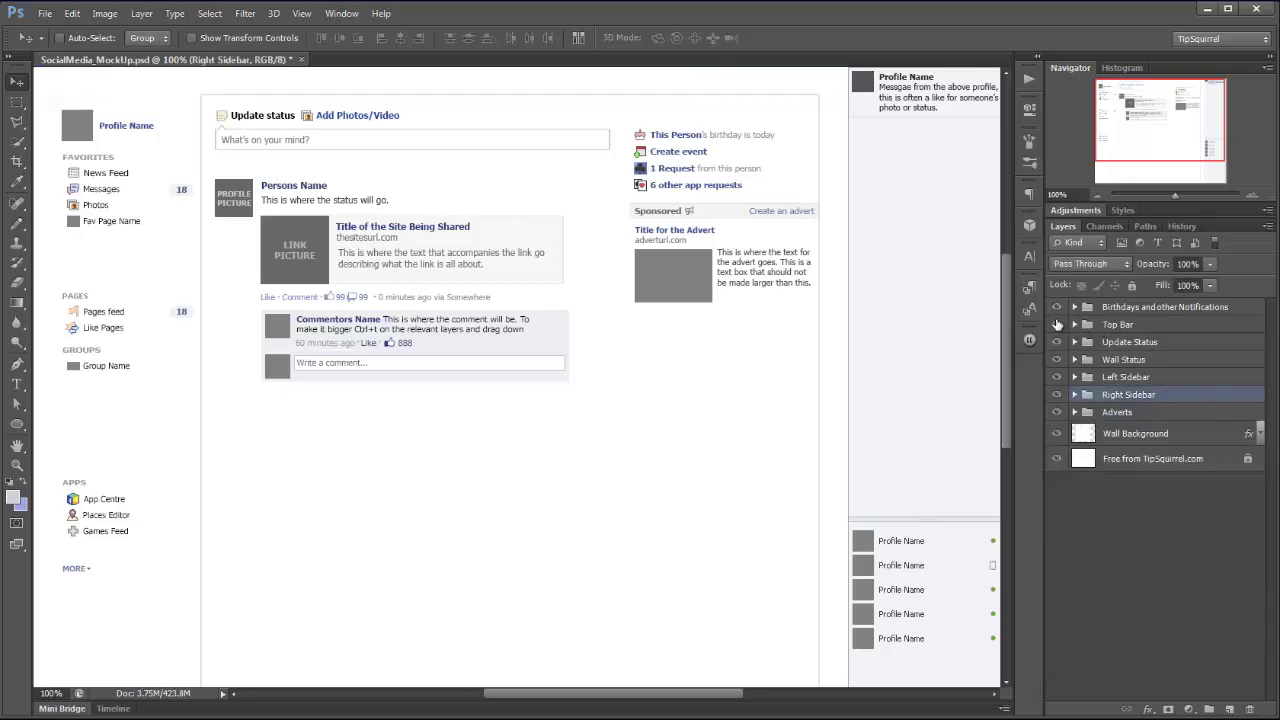
click(1057, 324)
click(1076, 324)
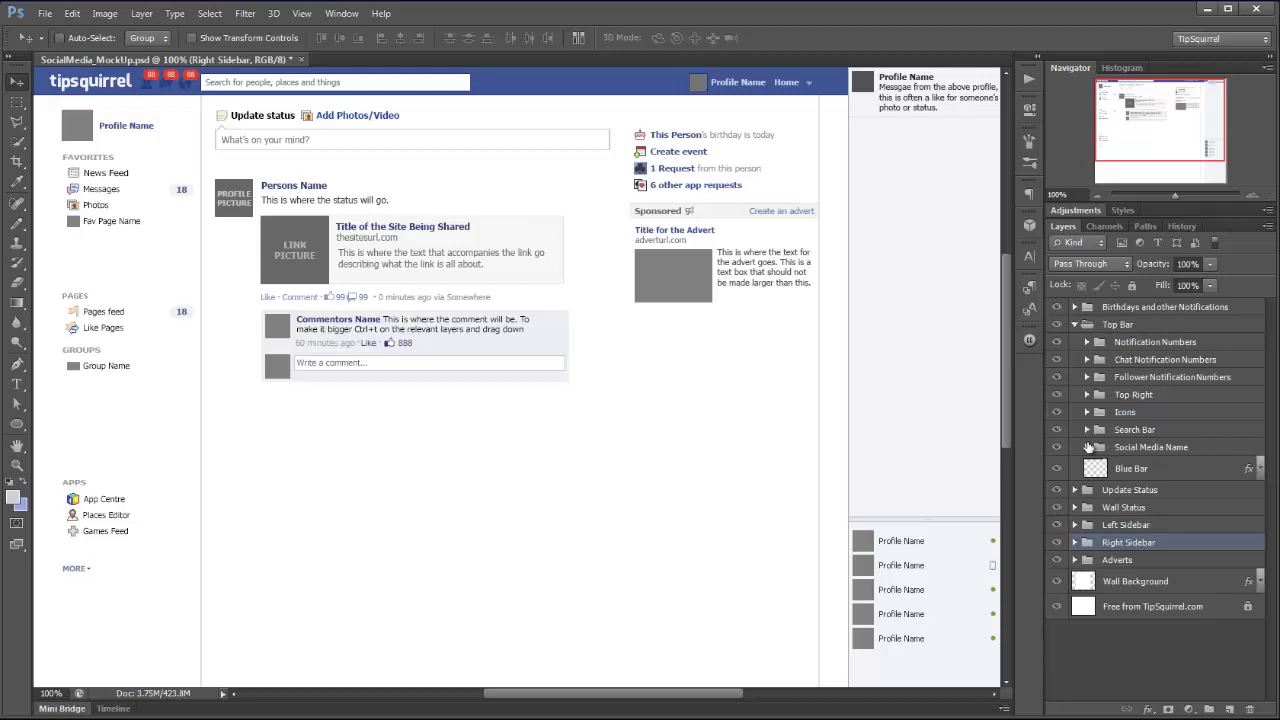
click(1087, 447)
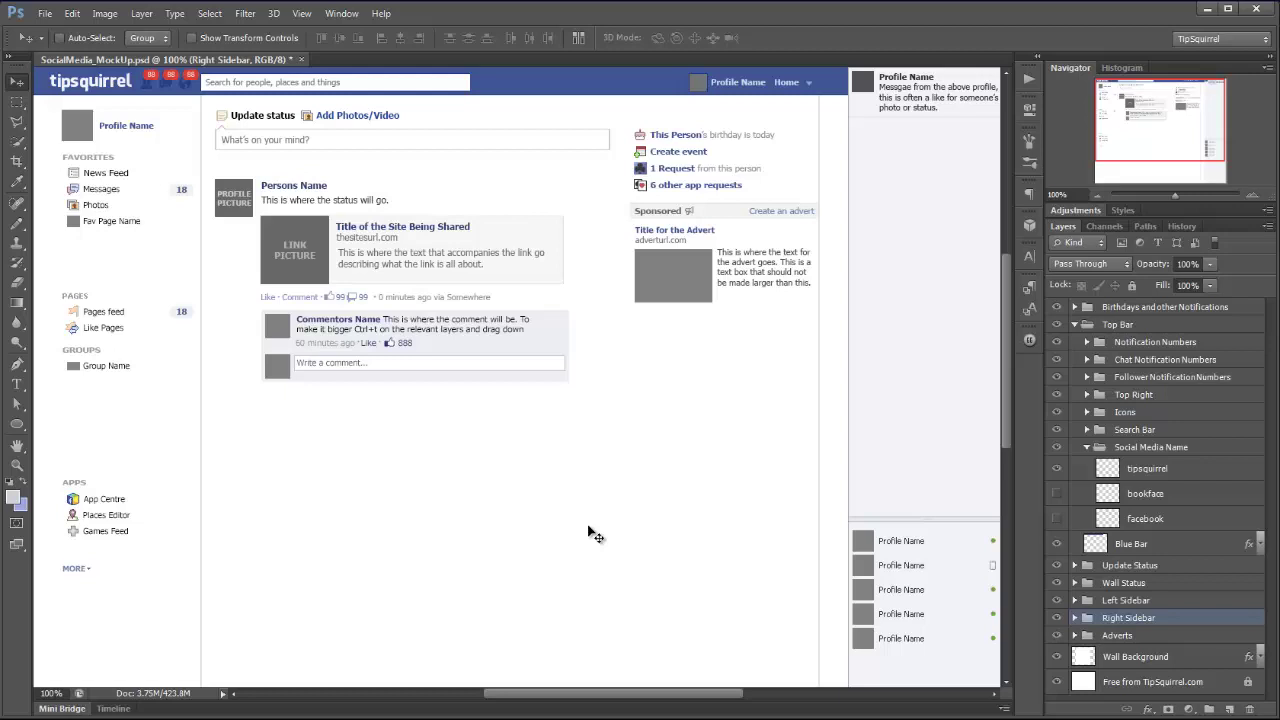
- Try bookface and facebook logo names, restore tipsquirrel, then expand the Search Bar group
click(1056, 468)
click(1058, 493)
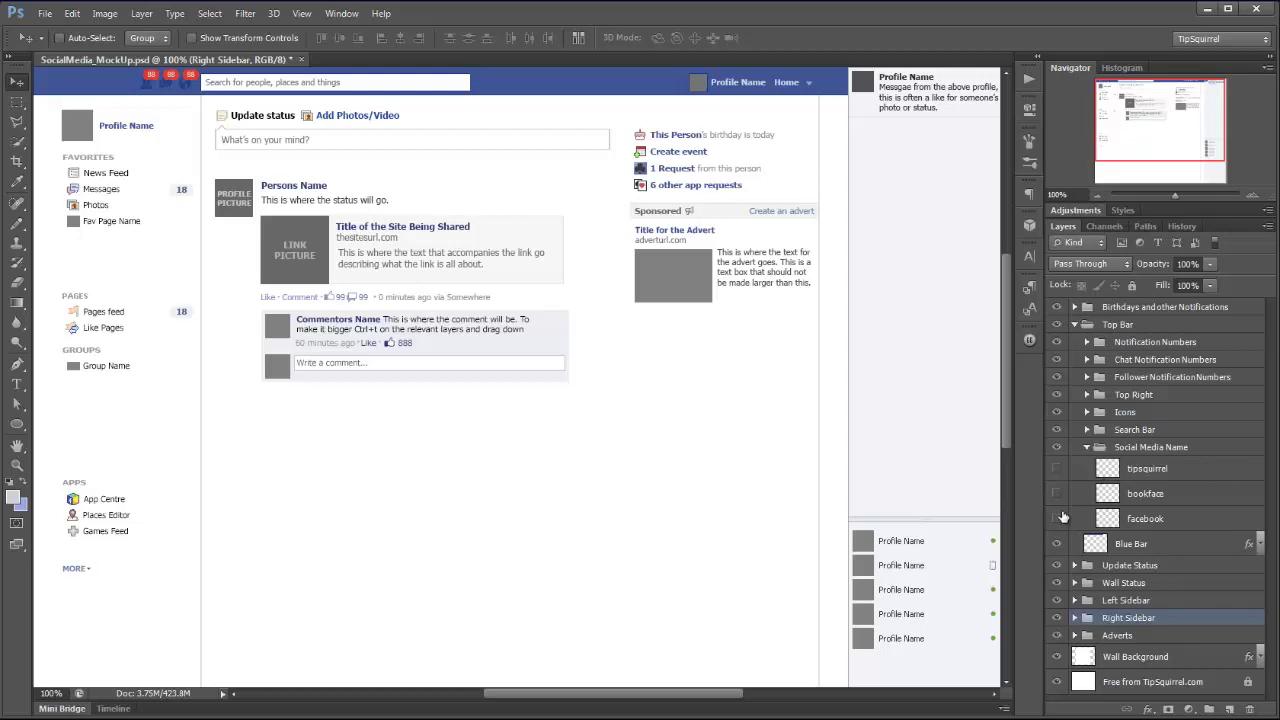
click(1057, 519)
click(1057, 519)
click(1057, 468)
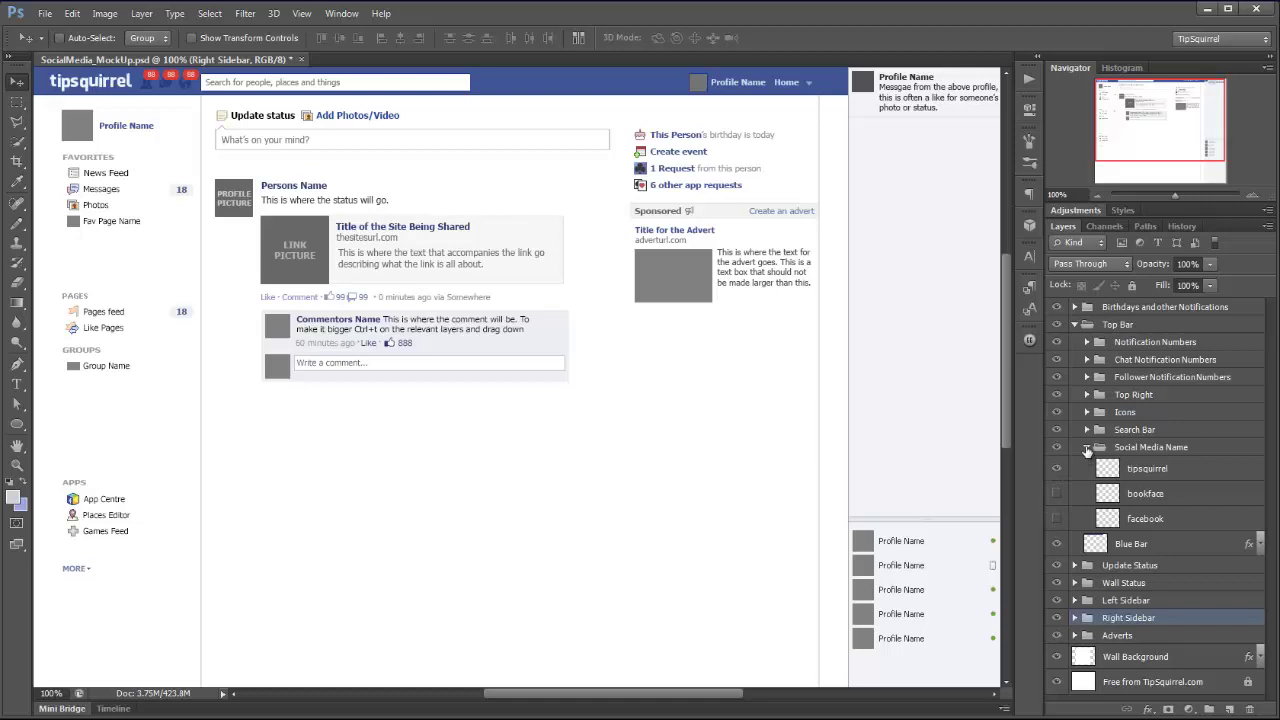
click(1087, 447)
click(1087, 430)
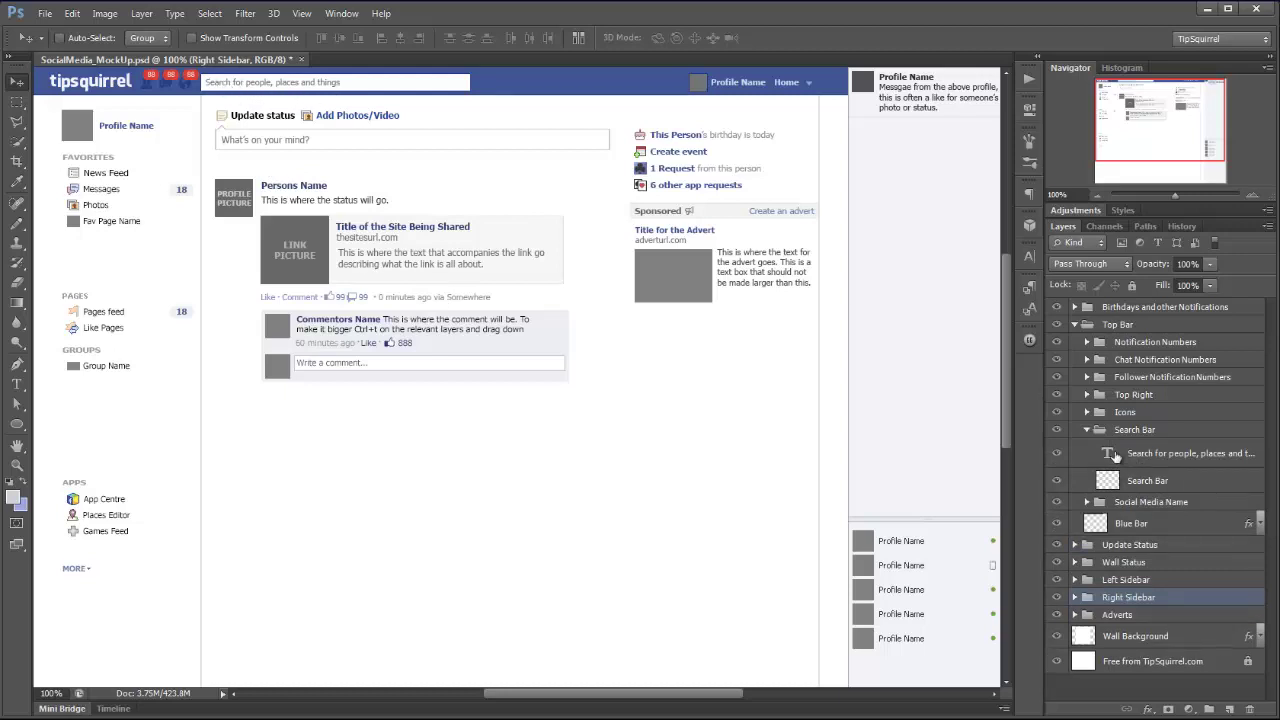
double_click(1107, 455)
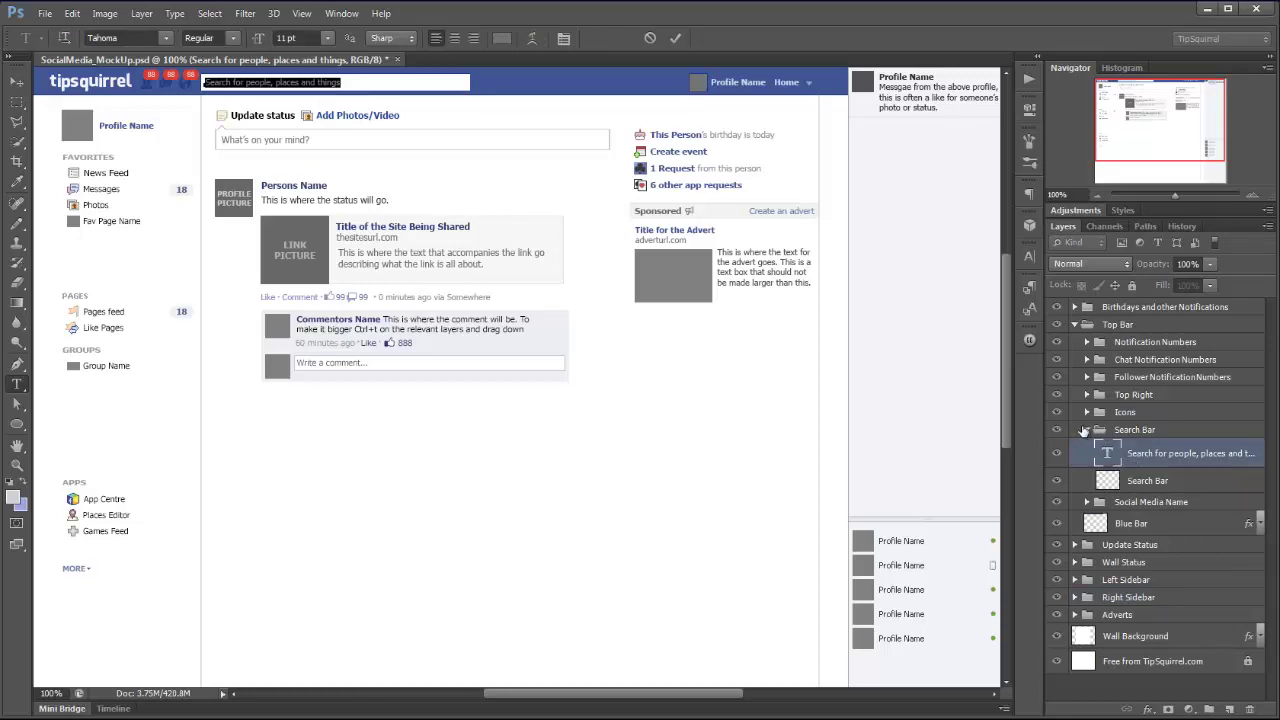
key(Escape)
key(v)
click(1090, 433)
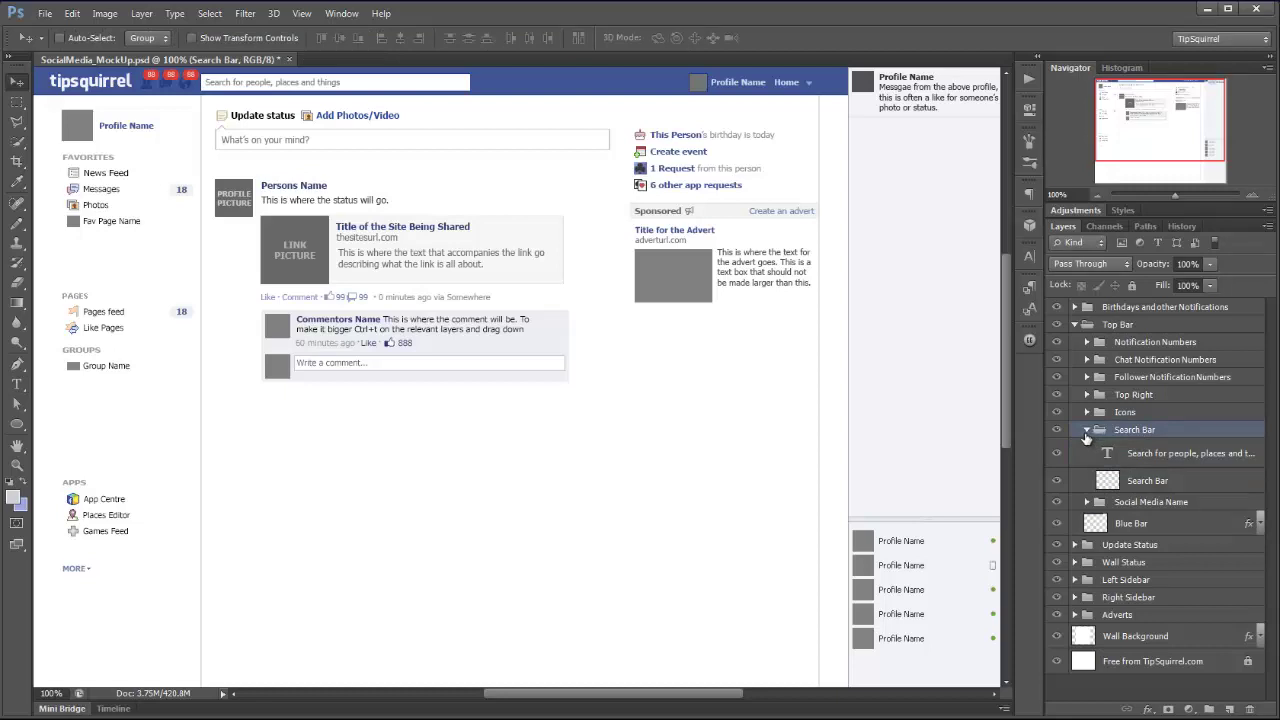
click(1087, 430)
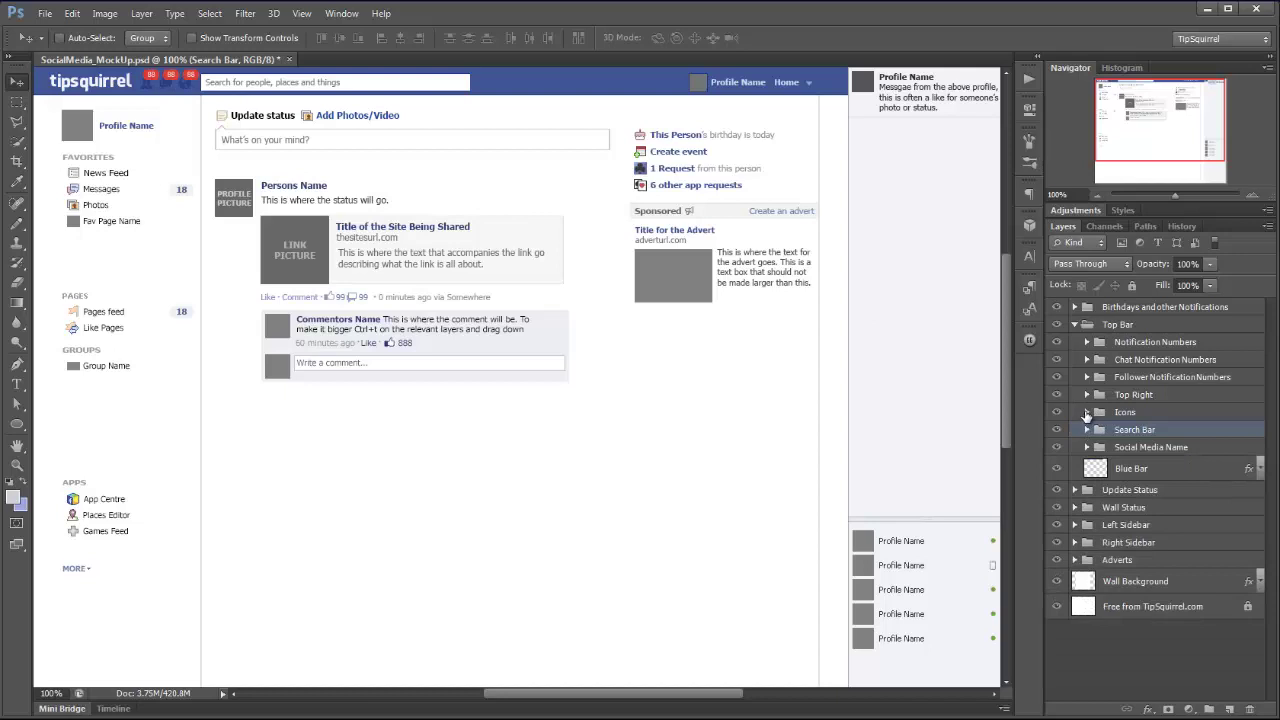
click(1087, 413)
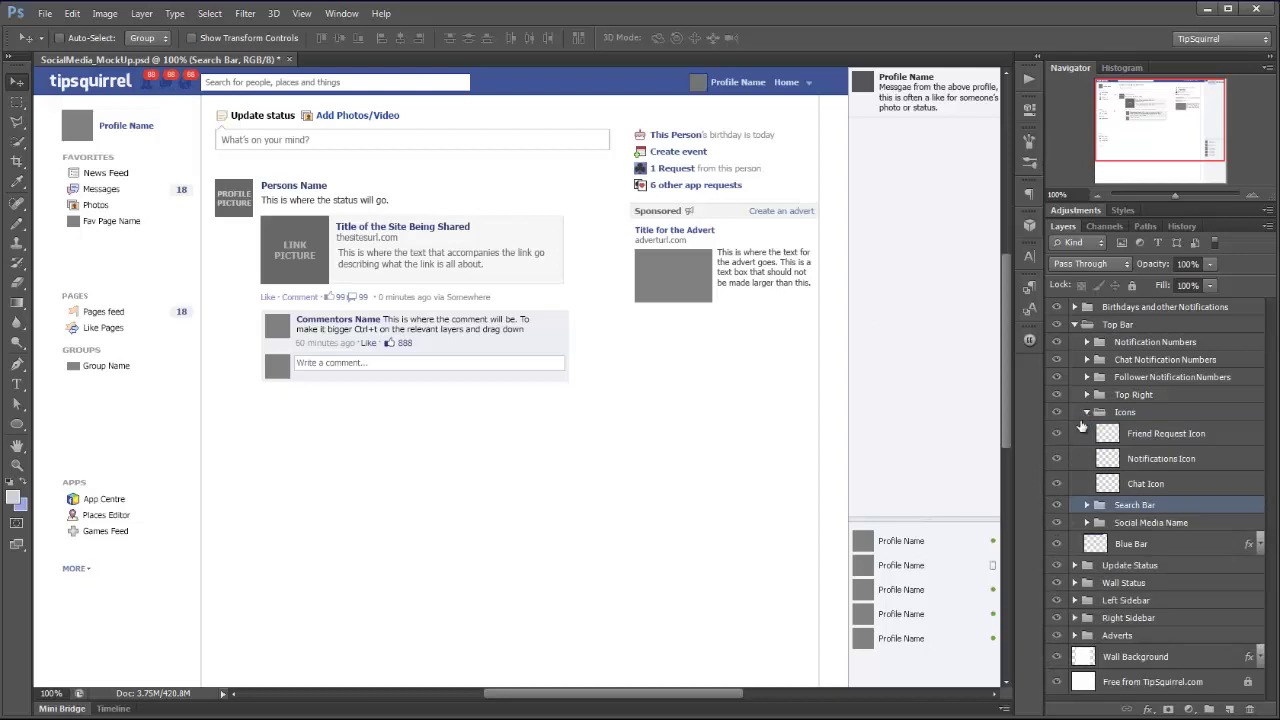
click(1087, 413)
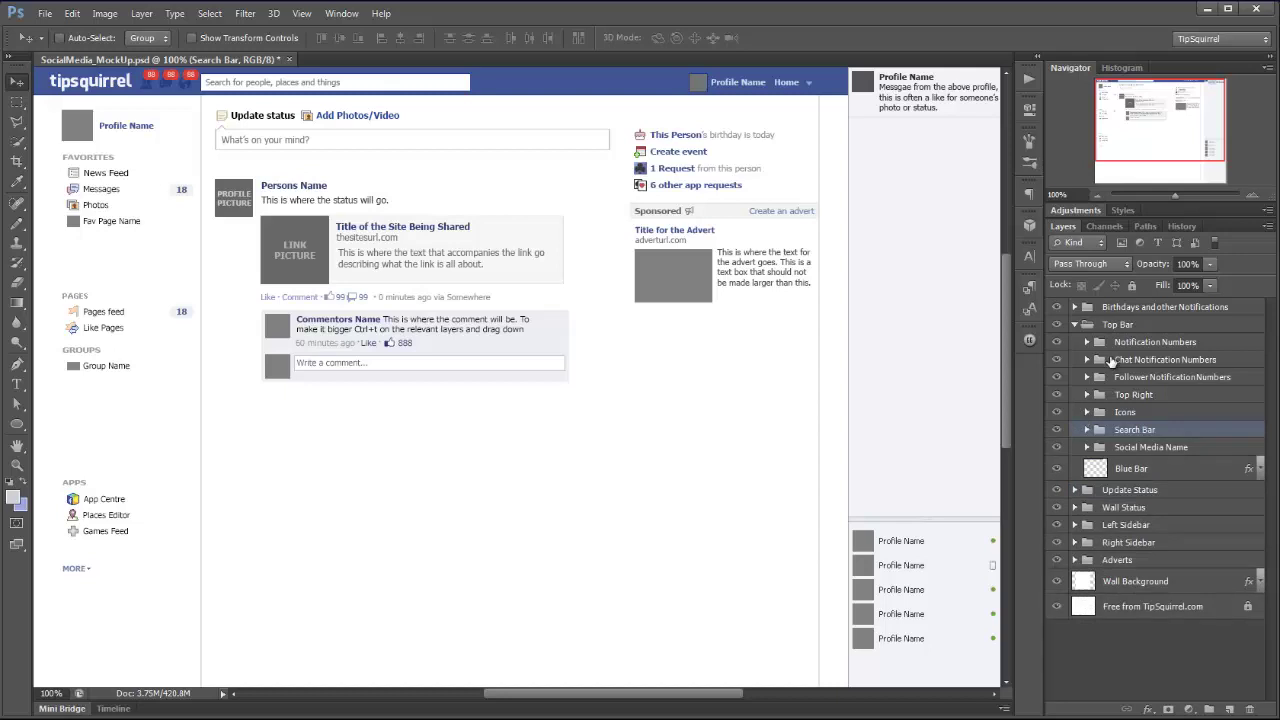
click(1058, 362)
click(1057, 342)
click(1057, 342)
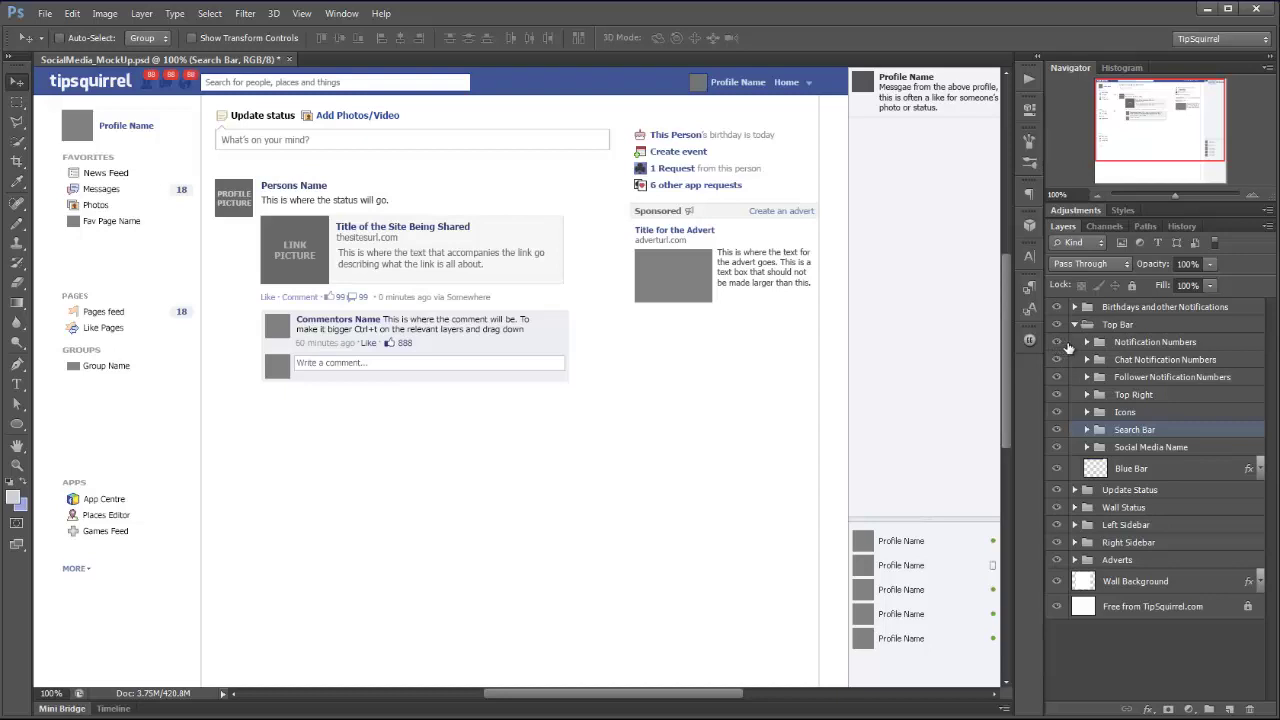